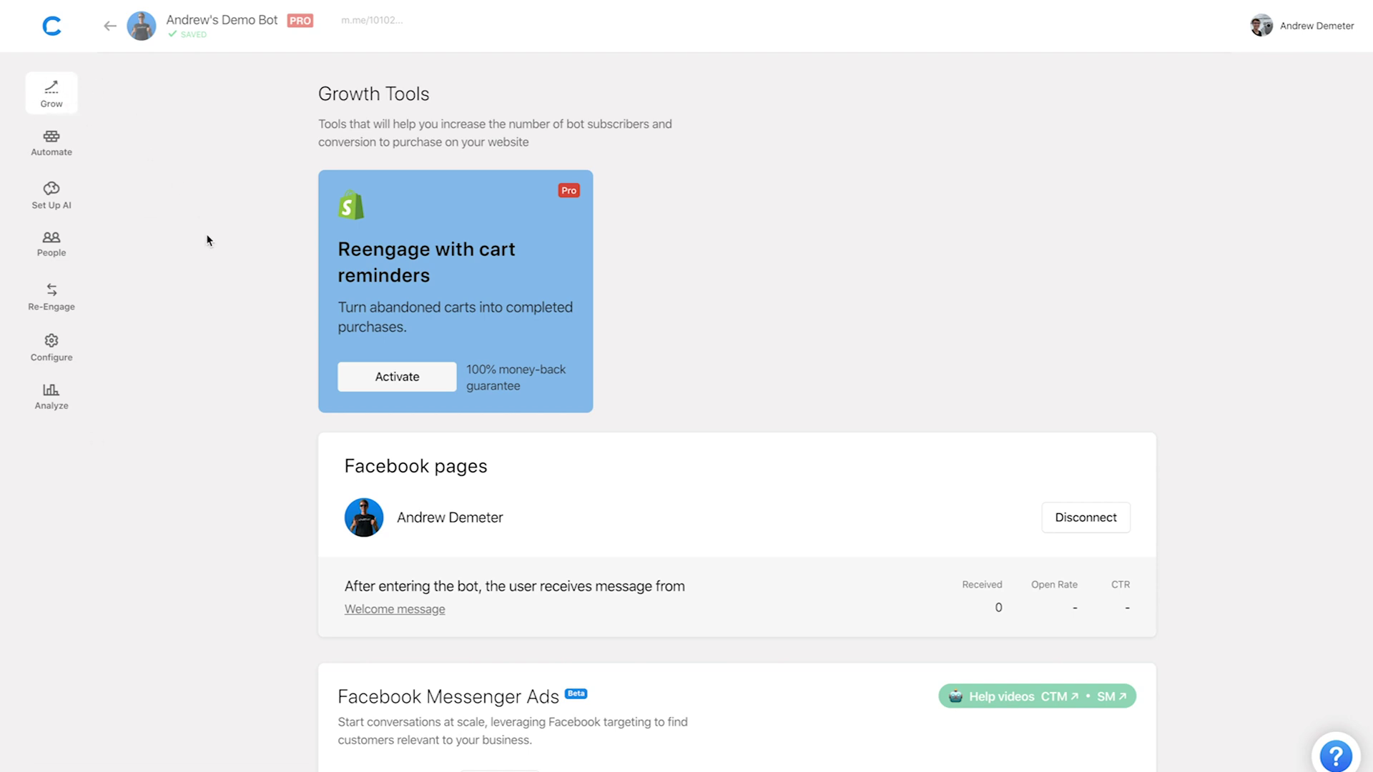
{"action": "scroll", "coordinate": [208, 239], "scroll_direction": "down", "scroll_amount": 5}
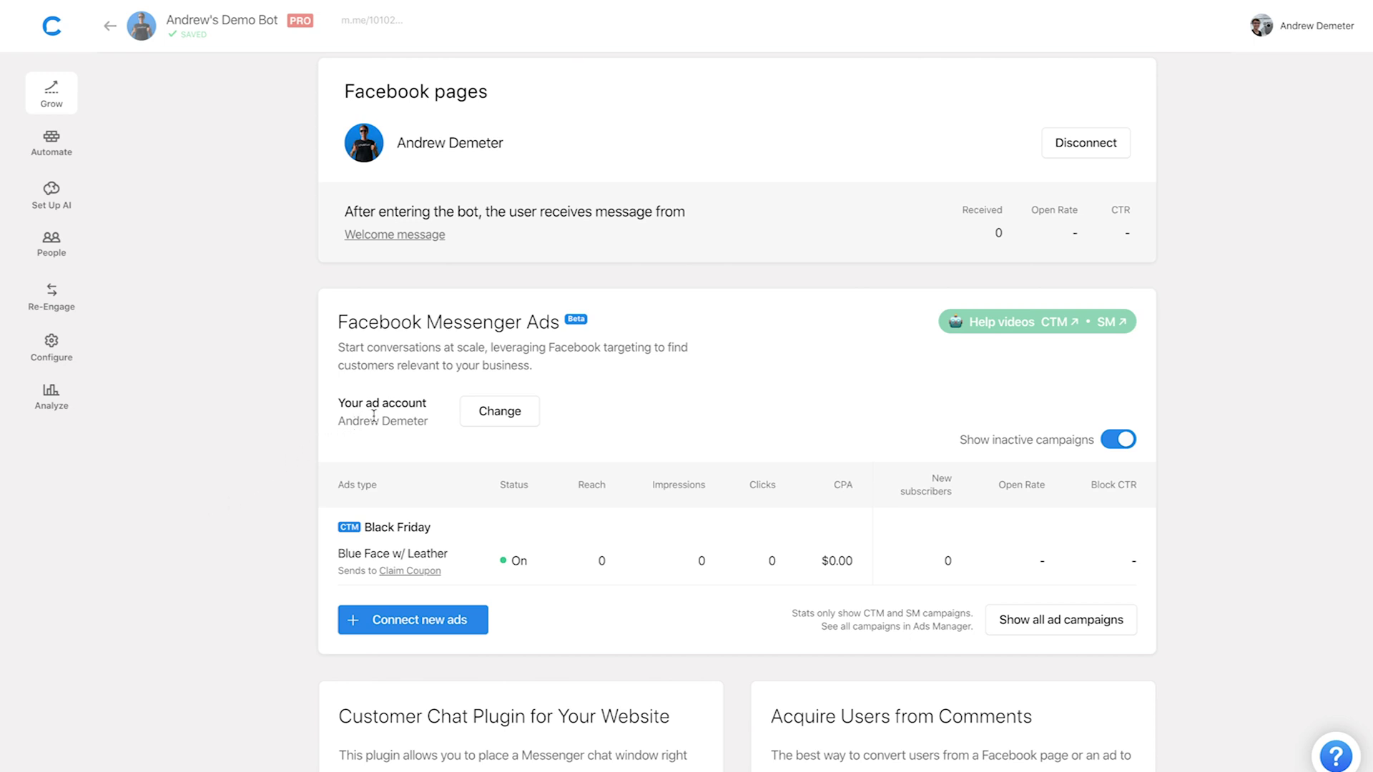
{"action": "left_click", "coordinate": [497, 420]}
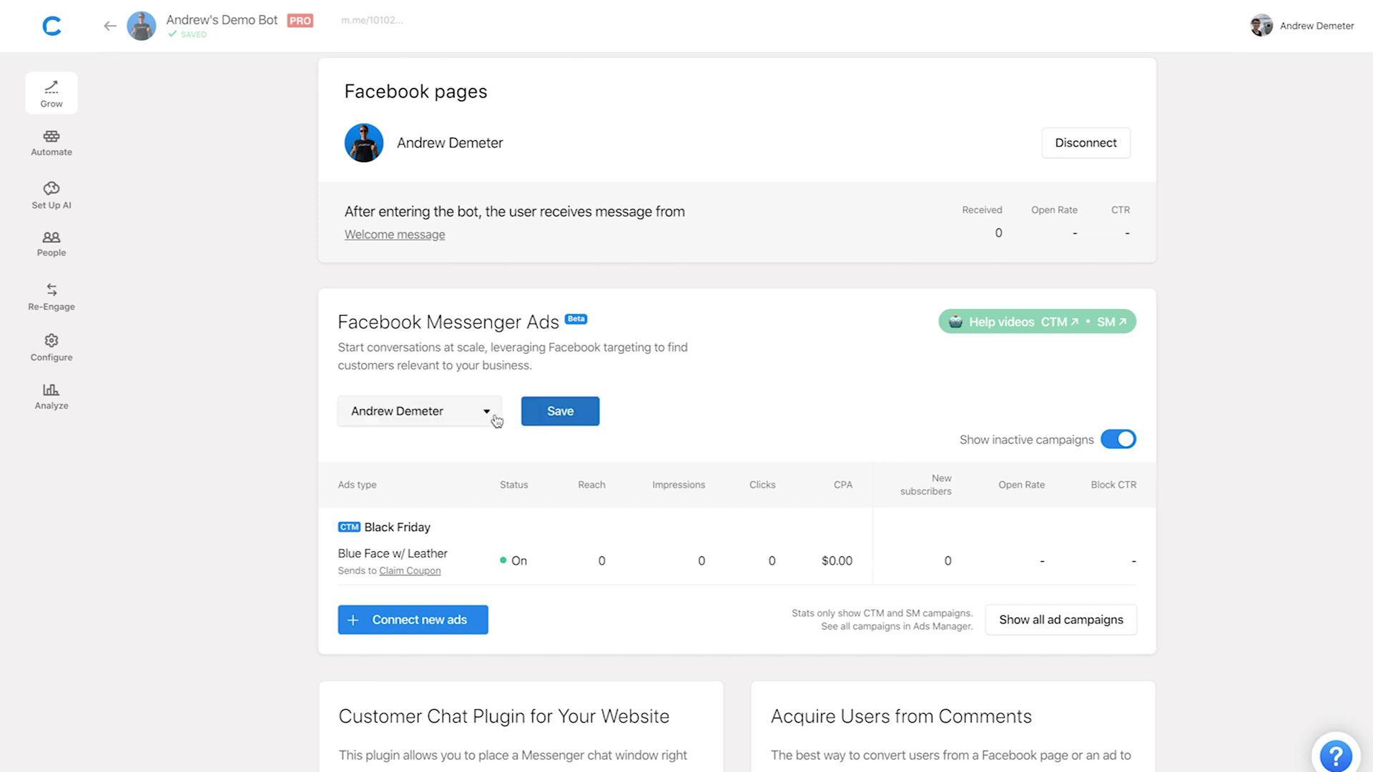
{"action": "left_click", "coordinate": [412, 419]}
{"action": "left_click", "coordinate": [392, 445]}
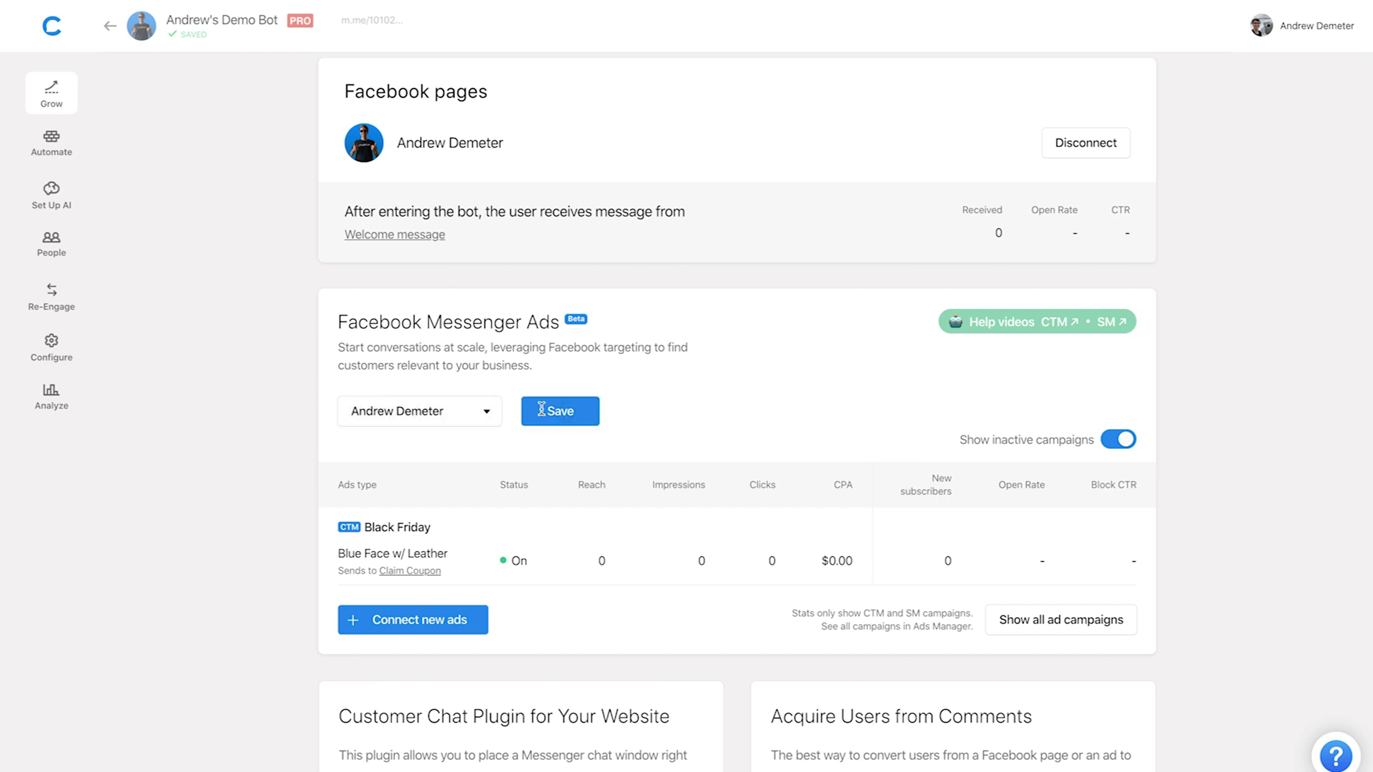
{"action": "left_click", "coordinate": [544, 410]}
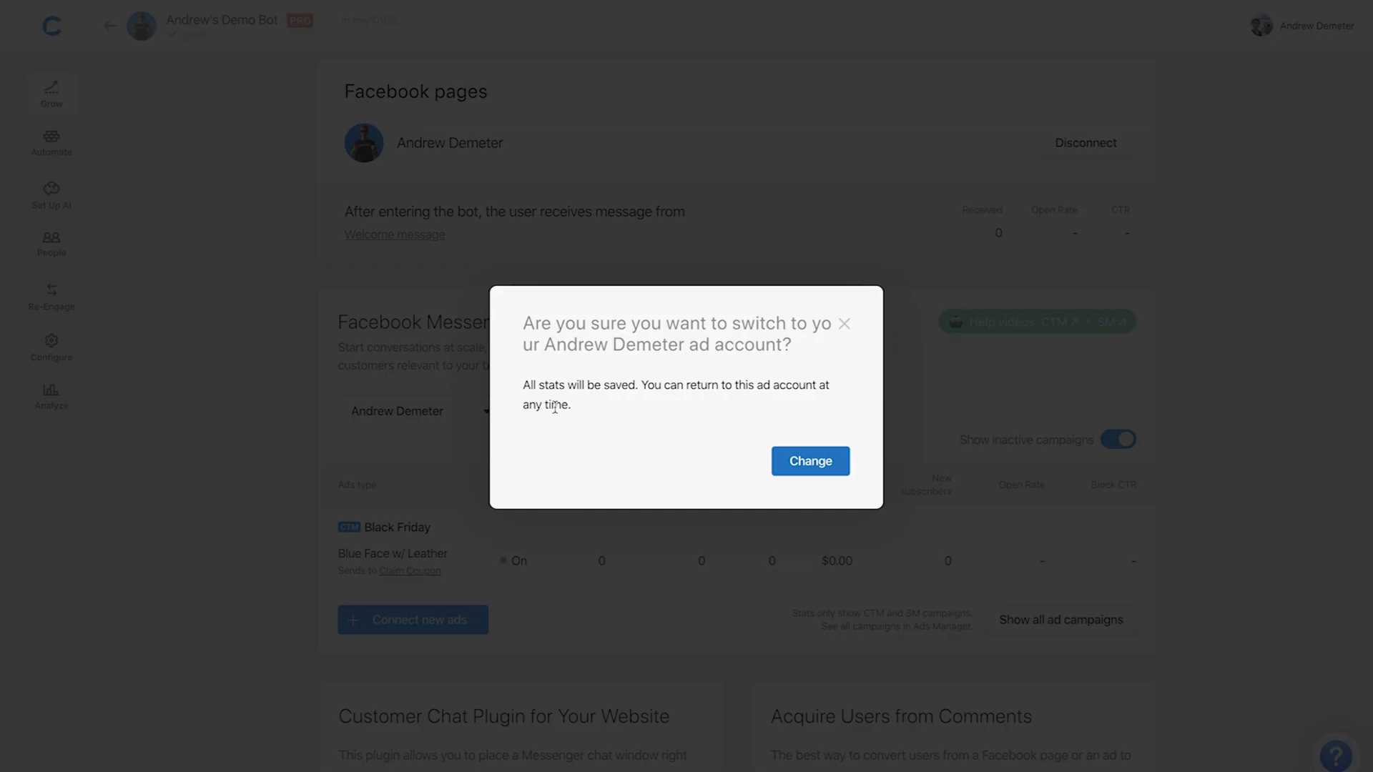
{"action": "left_click", "coordinate": [844, 326]}
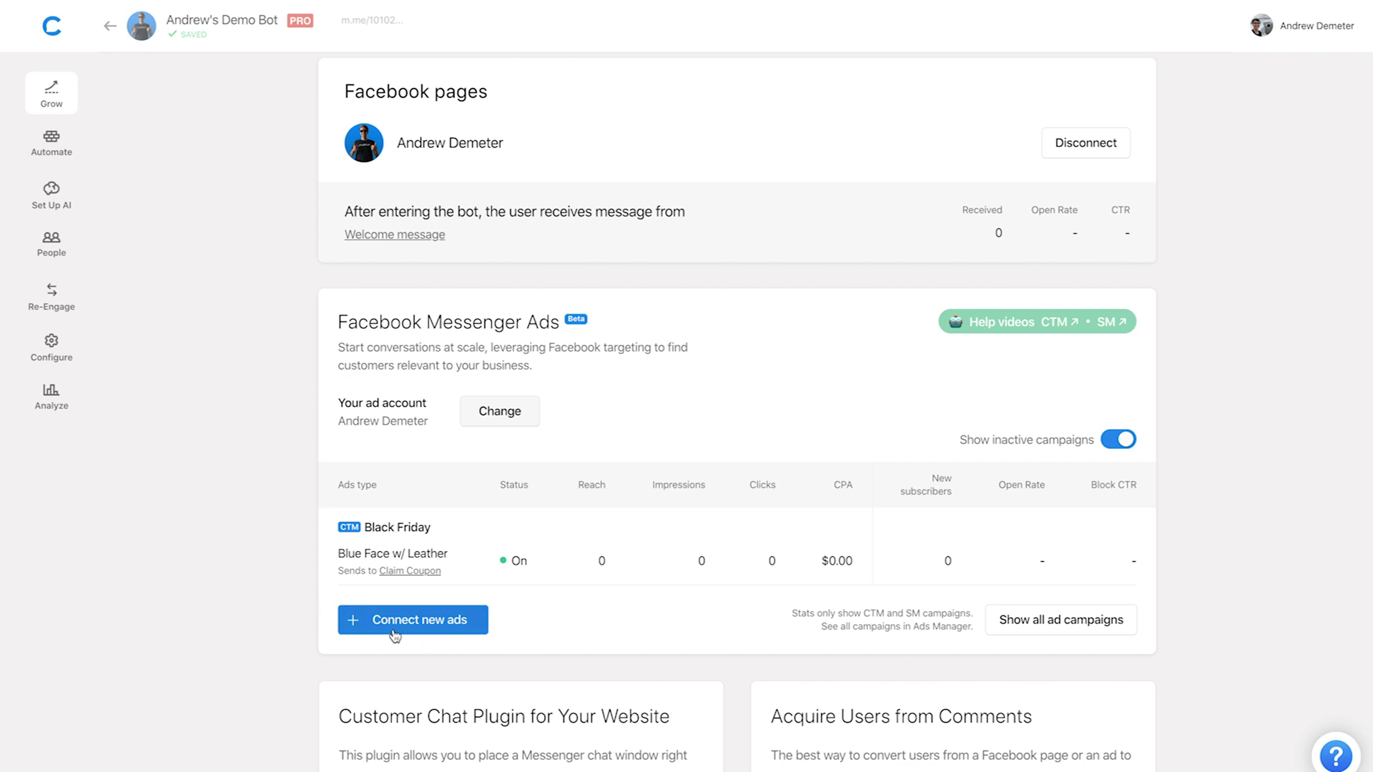
Go from the new-ads setup to Facebook Ads Manager and start a fresh campaign with the Messages objective
{"action": "left_click", "coordinate": [417, 624]}
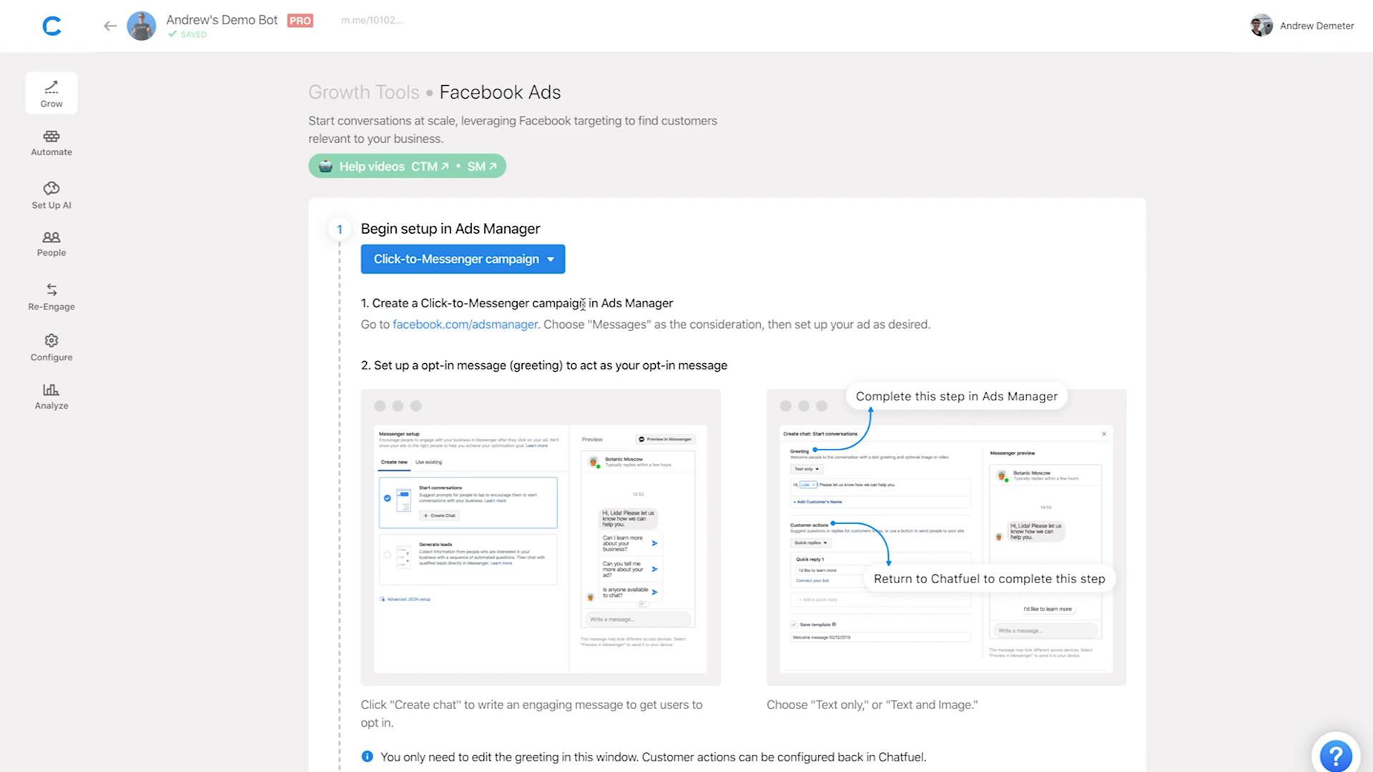
{"action": "left_click", "coordinate": [468, 330]}
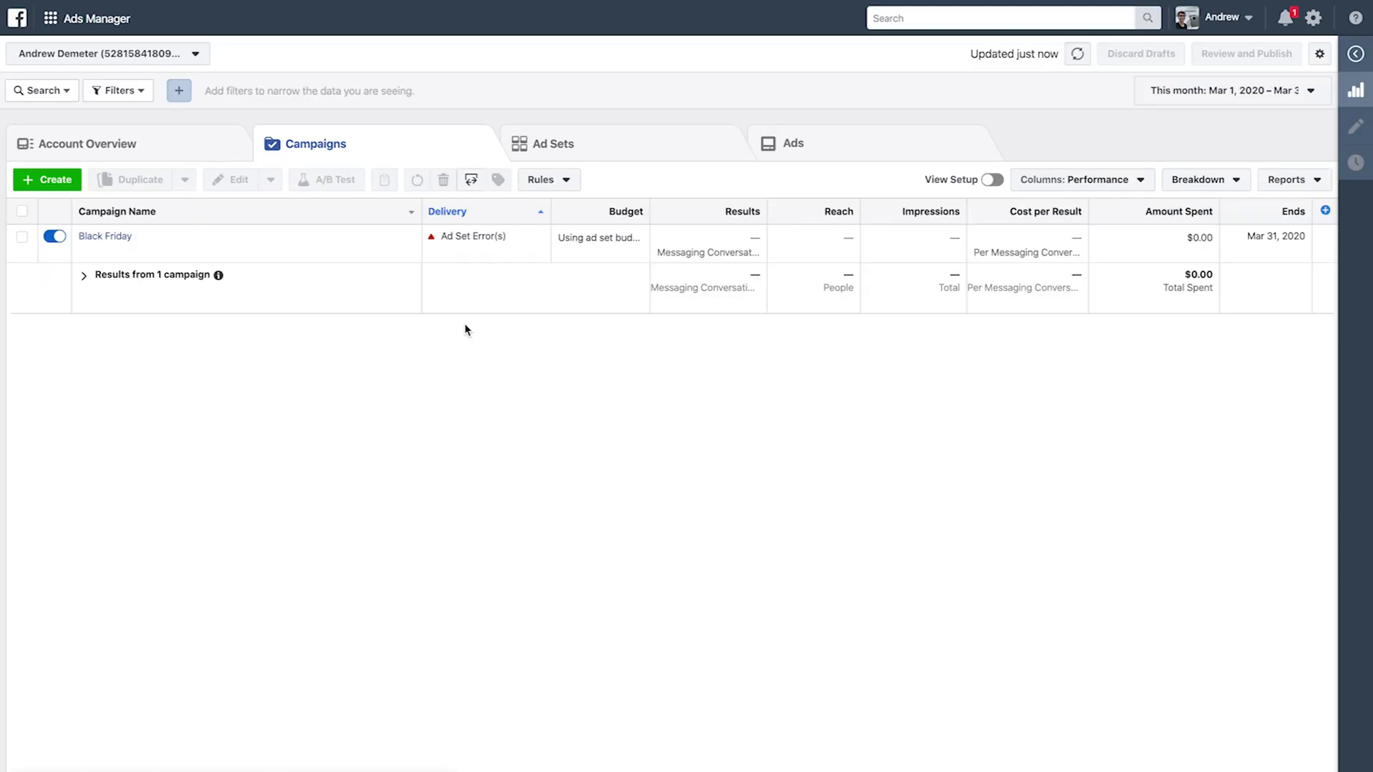
{"action": "left_click", "coordinate": [63, 184]}
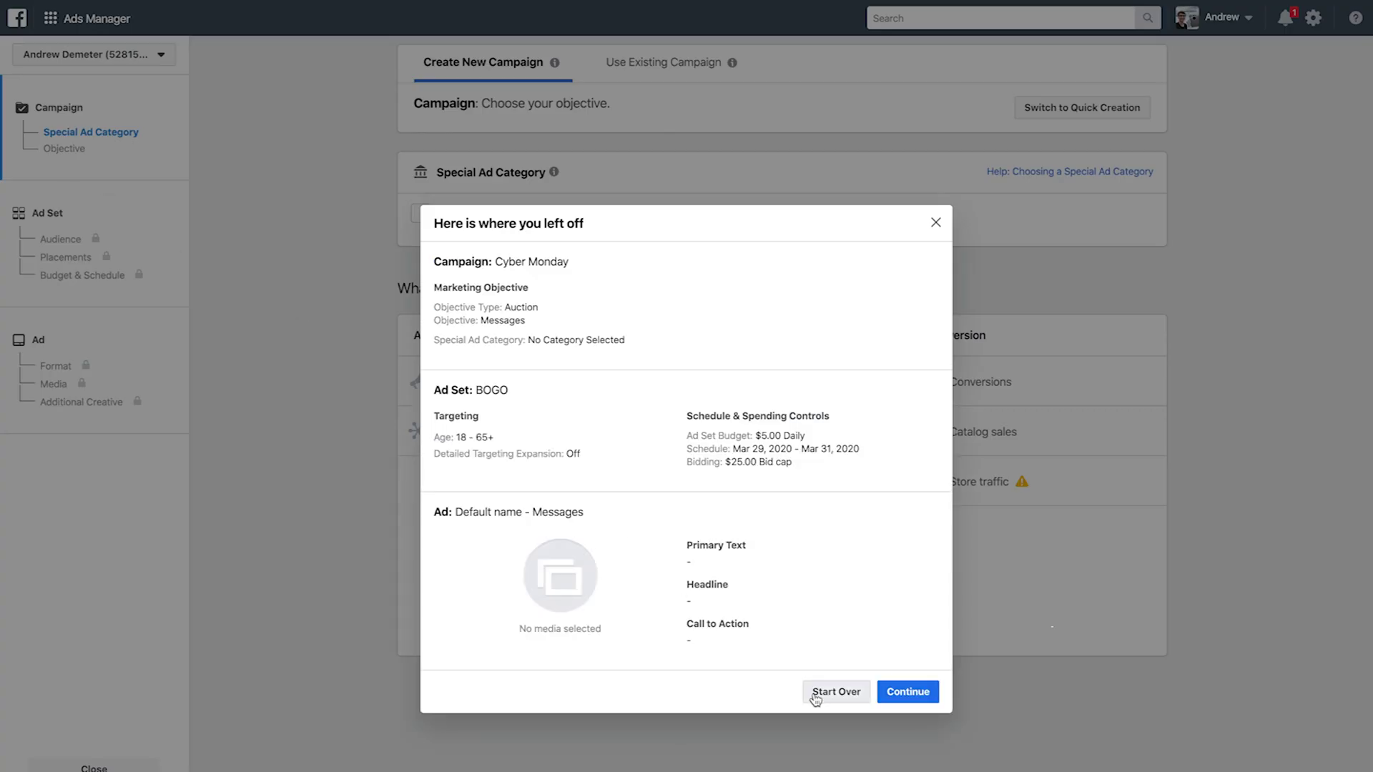
{"action": "left_click", "coordinate": [816, 692]}
{"action": "left_click", "coordinate": [791, 626]}
{"action": "left_click", "coordinate": [783, 693]}
Set the ad set's message destination to Click to Messenger and continue to the ad's creation
{"action": "left_click", "coordinate": [513, 241]}
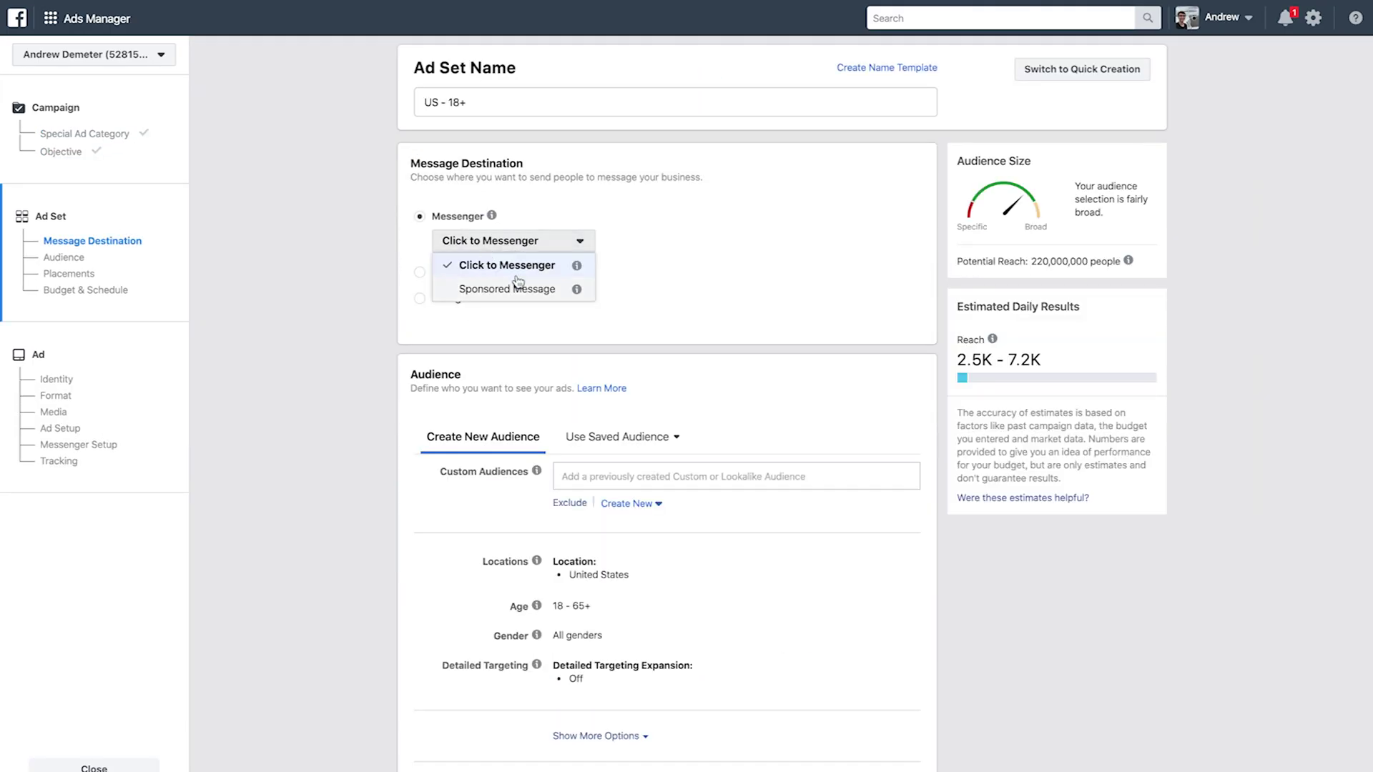
{"action": "left_click", "coordinate": [506, 264]}
{"action": "scroll", "coordinate": [351, 270], "scroll_direction": "down", "scroll_amount": 10}
{"action": "left_click", "coordinate": [894, 762]}
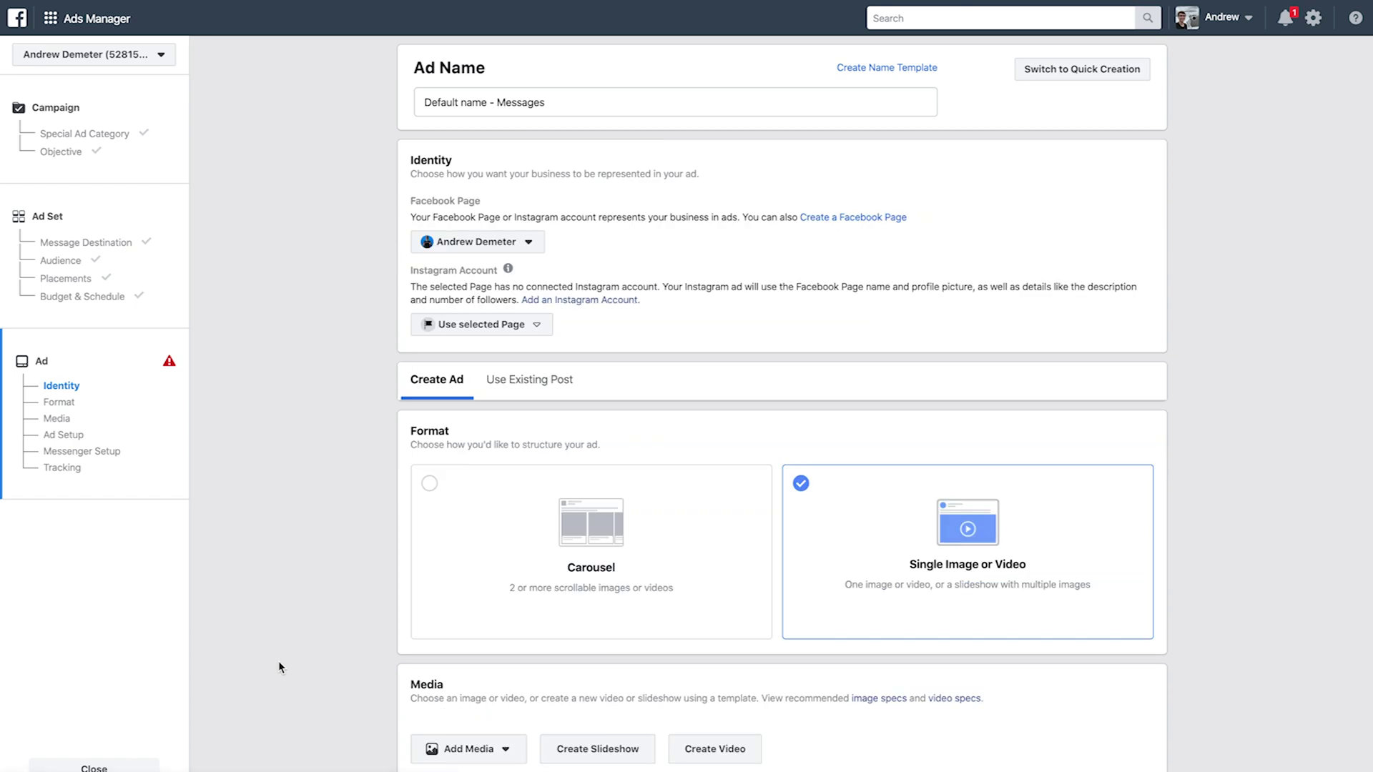
Add the image promo shirt.jpg as the media for the single image ad
{"action": "scroll", "coordinate": [279, 662], "scroll_direction": "down", "scroll_amount": 8}
{"action": "left_click", "coordinate": [451, 178]}
{"action": "left_click", "coordinate": [460, 208]}
{"action": "left_click", "coordinate": [440, 194]}
{"action": "left_click", "coordinate": [1050, 707]}
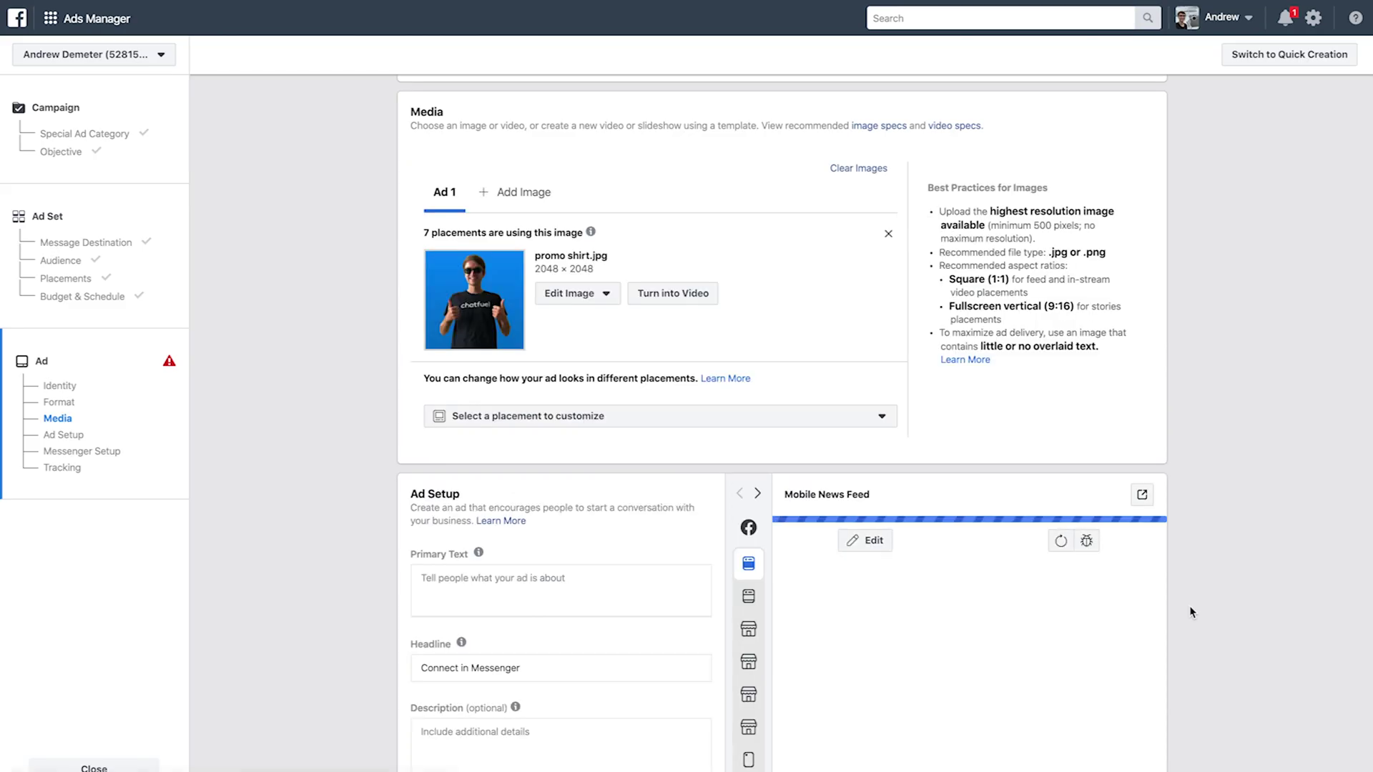
Create a Start Conversations chat in Messenger Setup with Quick Replies as the customer actions, without saving it as a template
{"action": "scroll", "coordinate": [1190, 606], "scroll_direction": "down", "scroll_amount": 10}
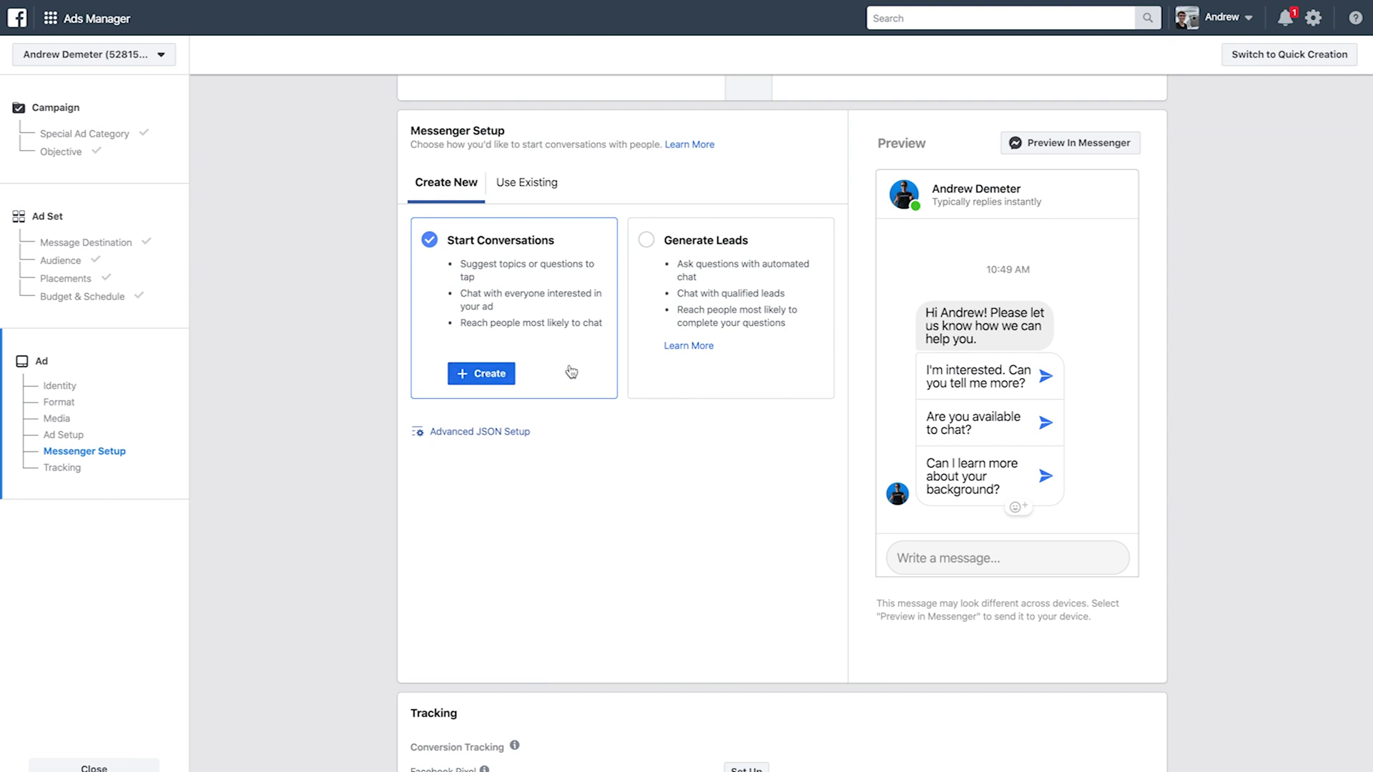
{"action": "left_click", "coordinate": [479, 376]}
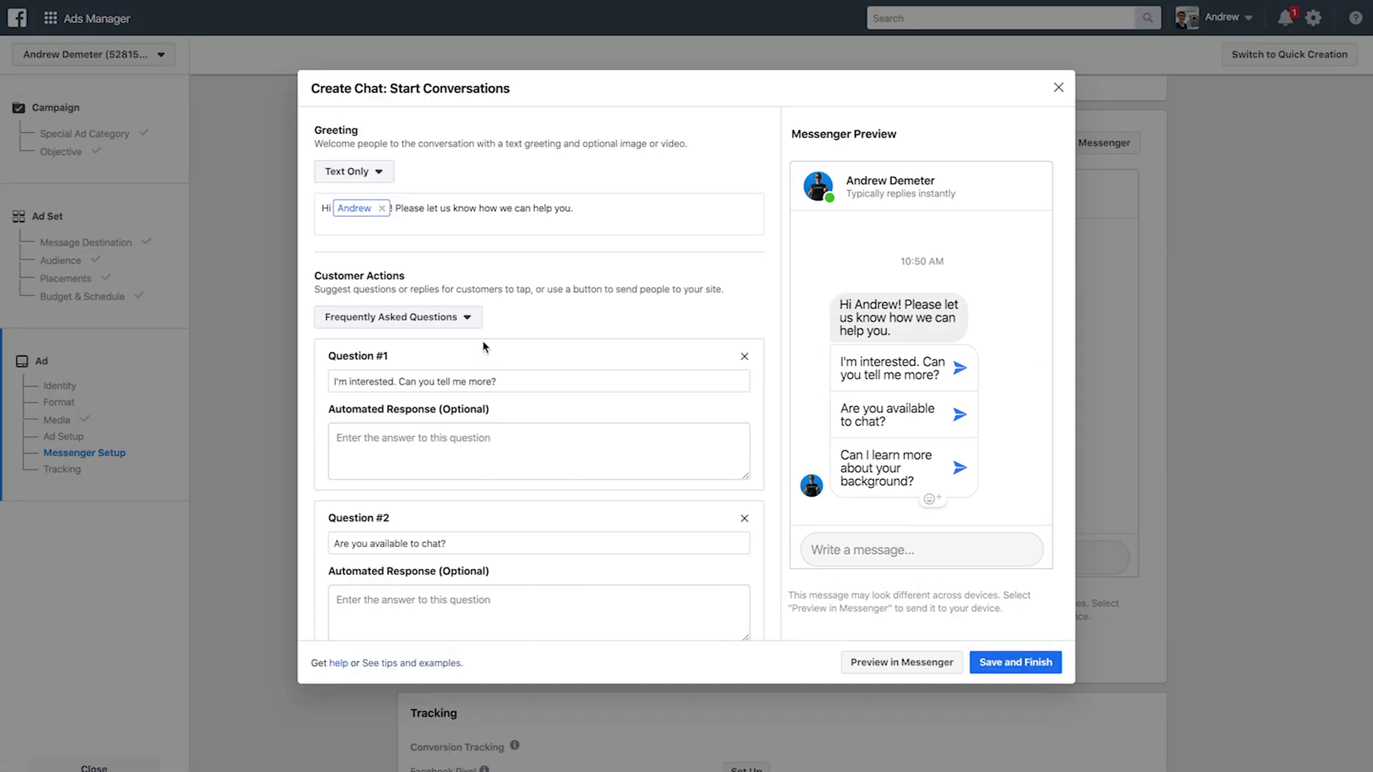
{"action": "left_click", "coordinate": [439, 320]}
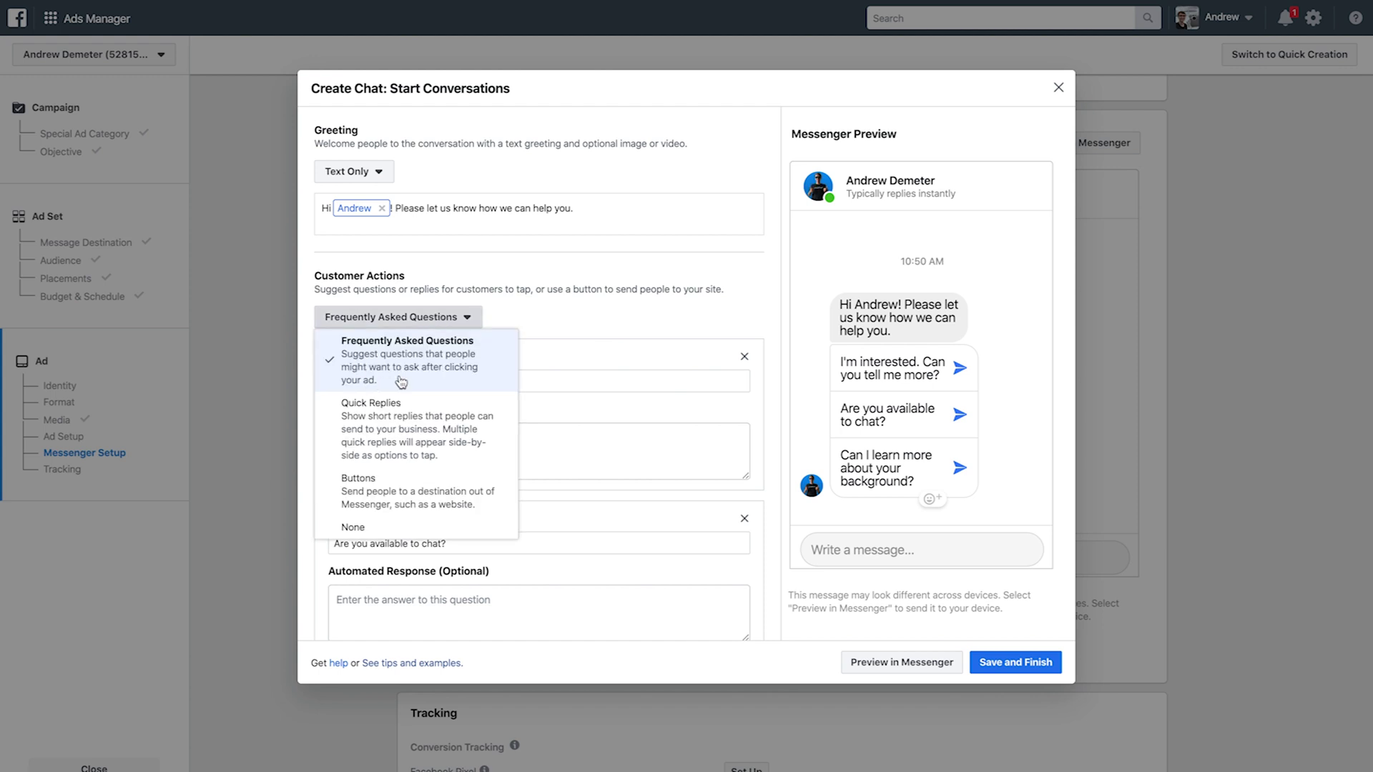
{"action": "left_click", "coordinate": [389, 495]}
{"action": "left_click", "coordinate": [371, 319]}
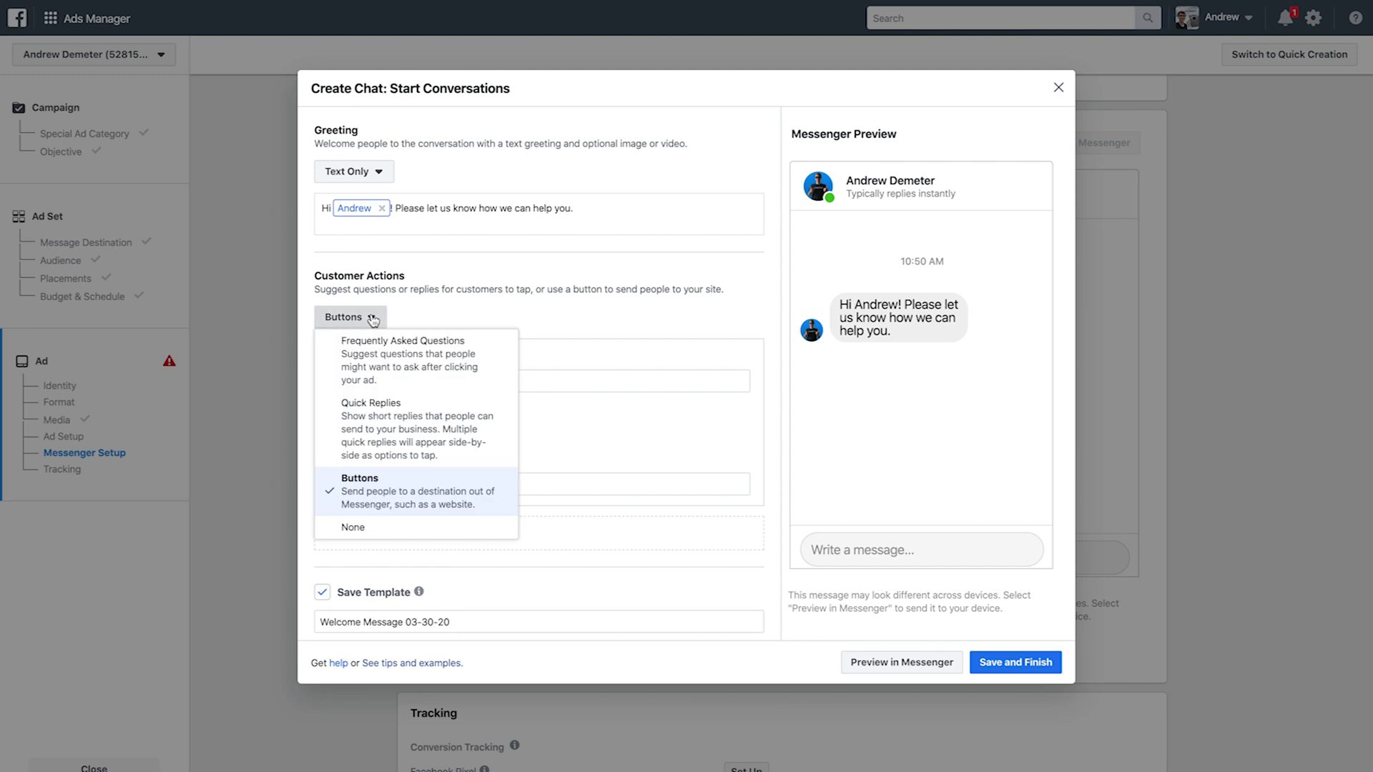
{"action": "left_click", "coordinate": [371, 423]}
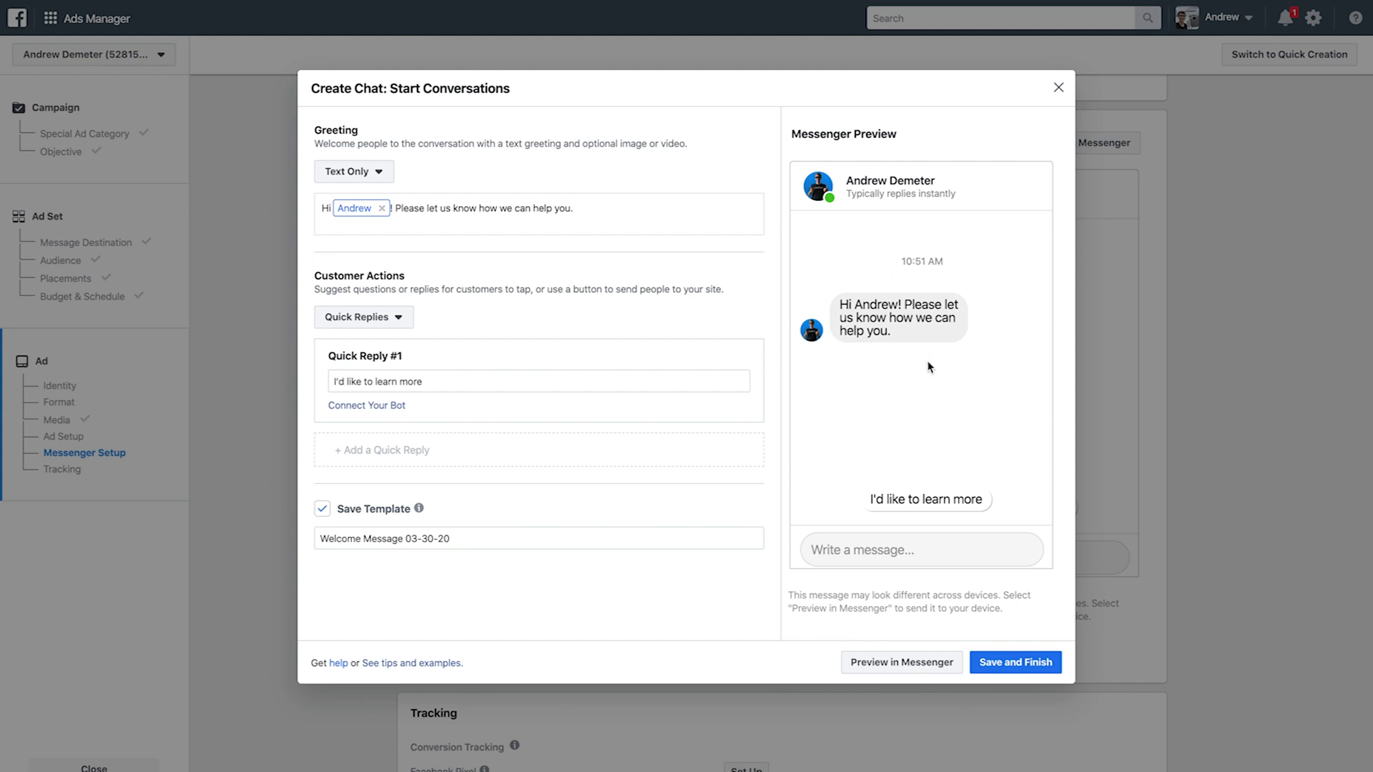
{"action": "left_click", "coordinate": [322, 510]}
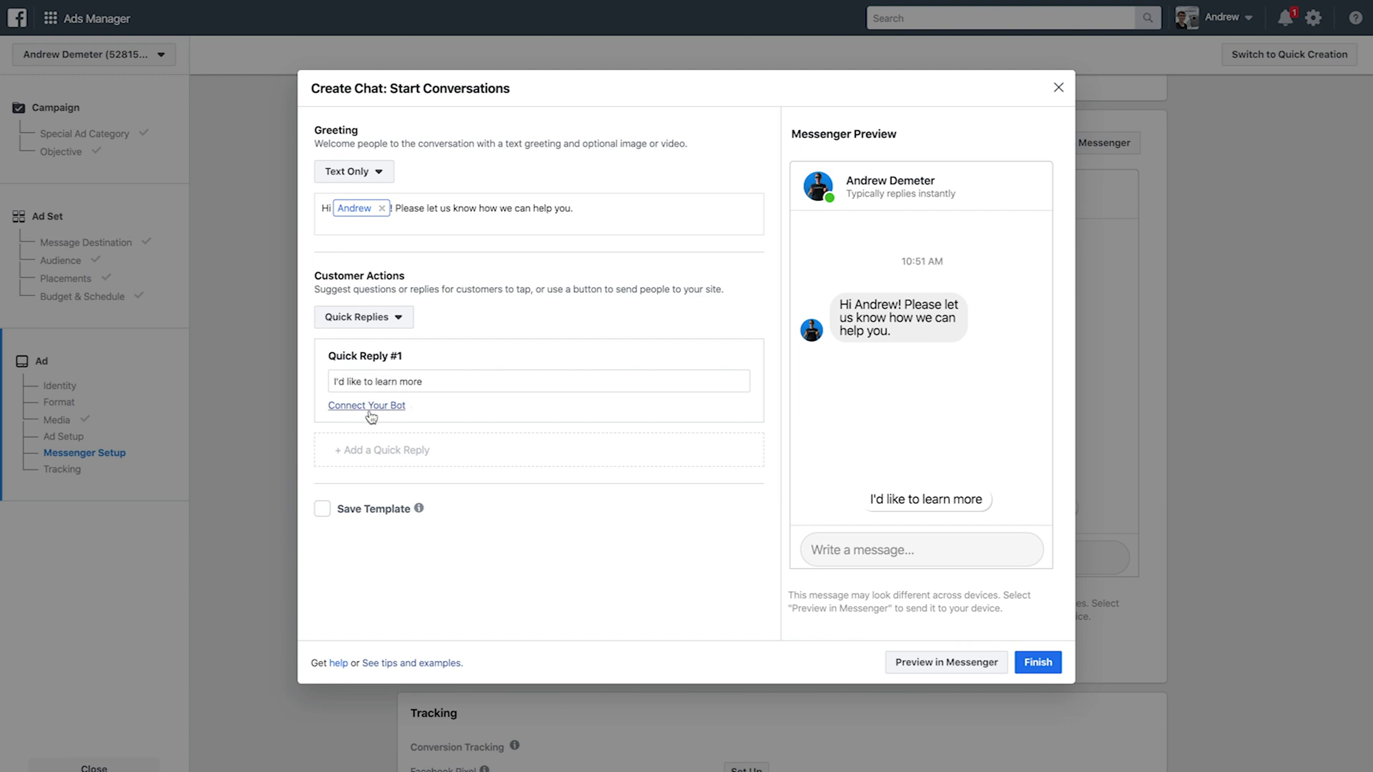
{"action": "left_click", "coordinate": [1026, 664]}
Dismiss the advertising policy warning and confirm the new ad
{"action": "scroll", "coordinate": [1230, 491], "scroll_direction": "down", "scroll_amount": 5}
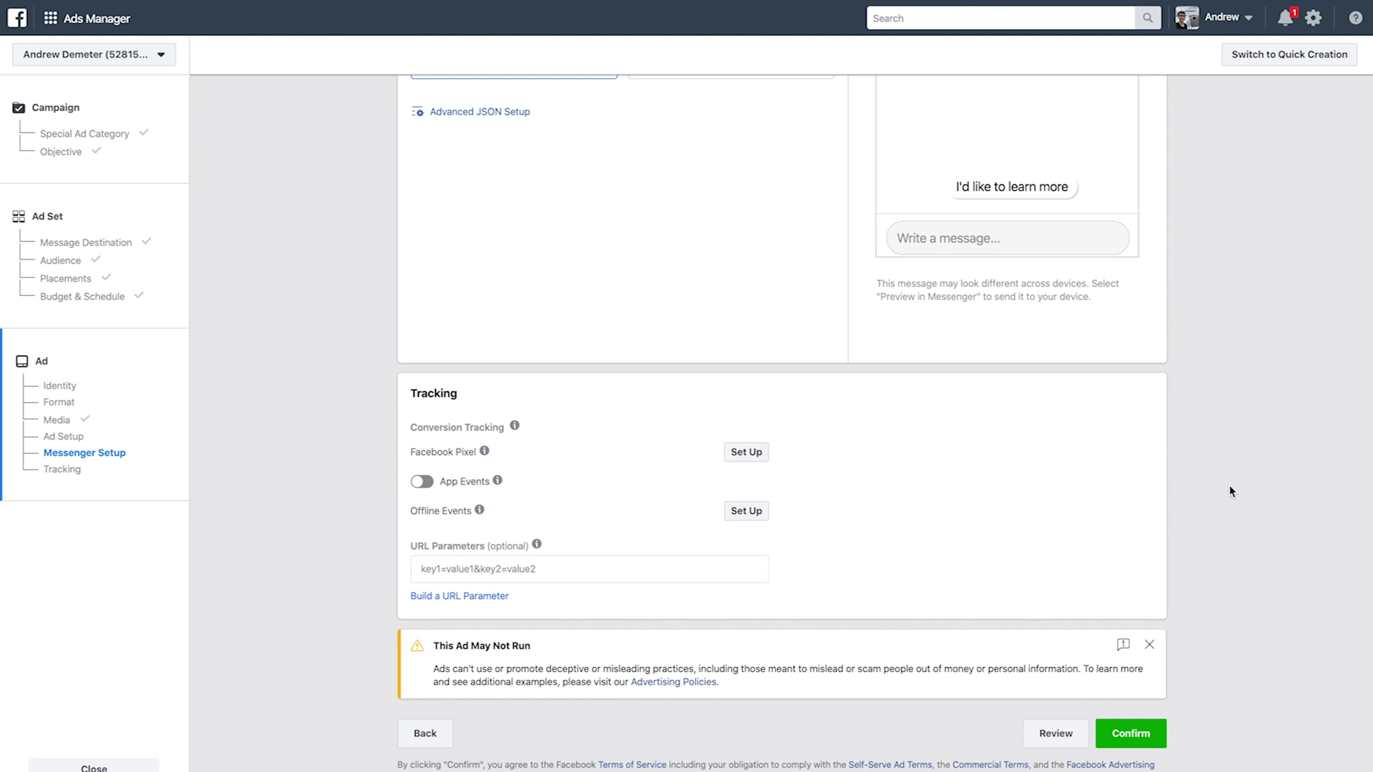
{"action": "left_click", "coordinate": [1149, 644]}
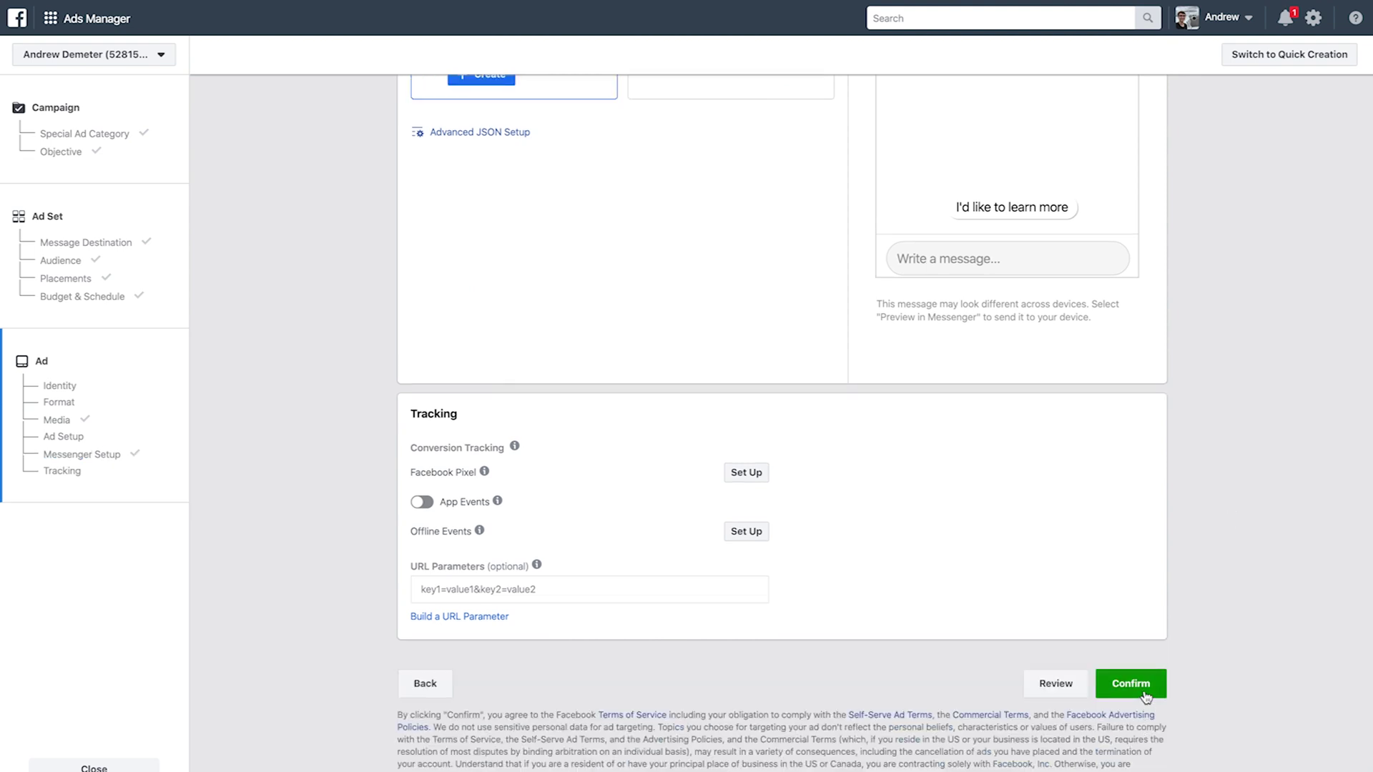
{"action": "left_click", "coordinate": [1145, 697]}
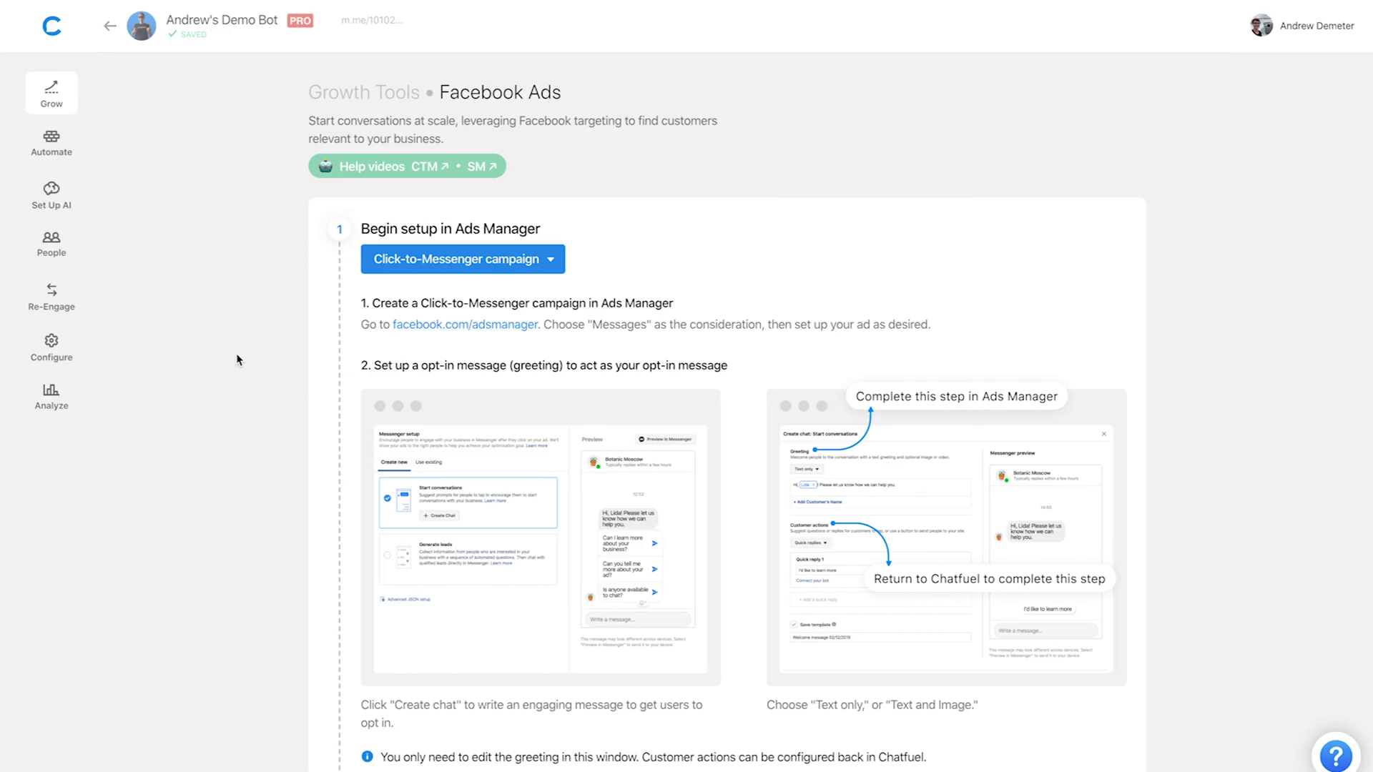
Switch back to Chatfuel and connect the bot to the ad "Default name - Messages" in the Messages campaign
{"action": "scroll", "coordinate": [238, 359], "scroll_direction": "down", "scroll_amount": 2}
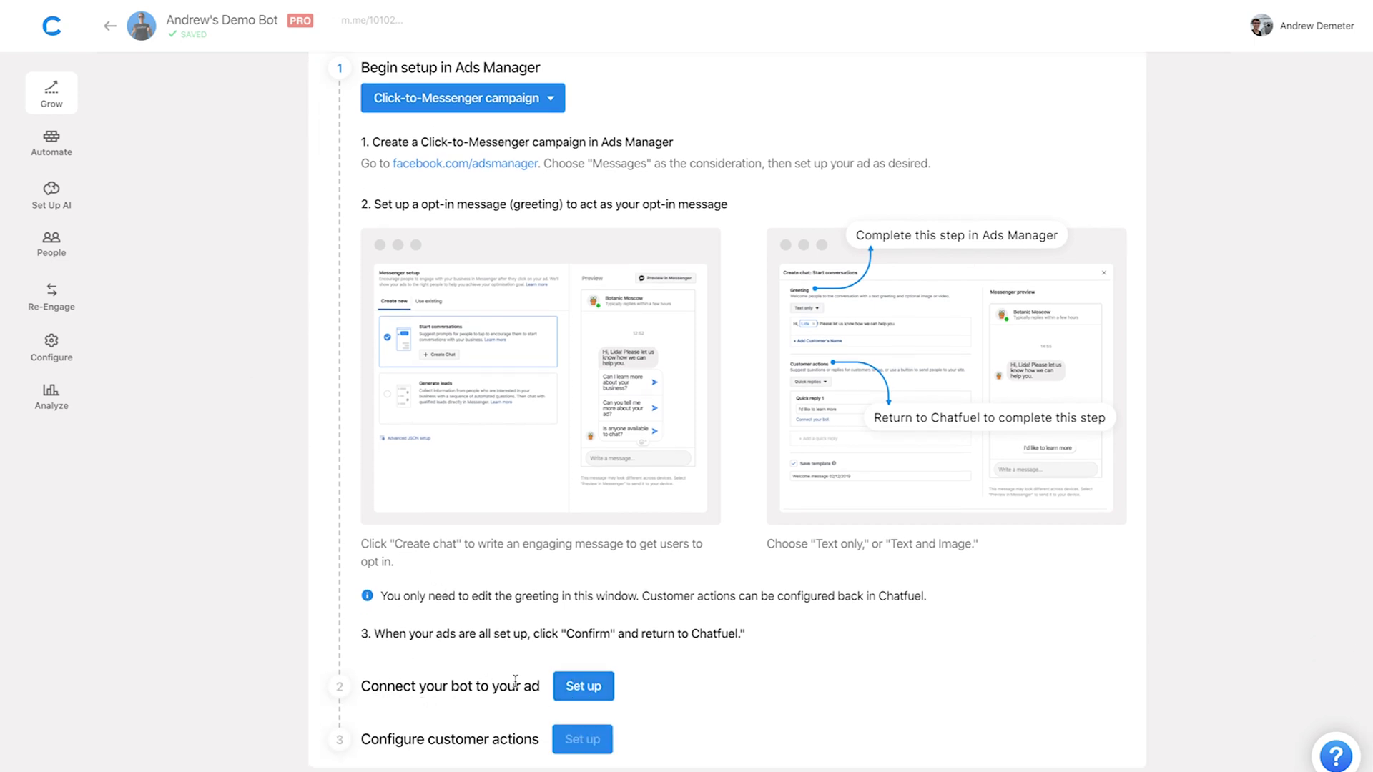
{"action": "left_click", "coordinate": [584, 688]}
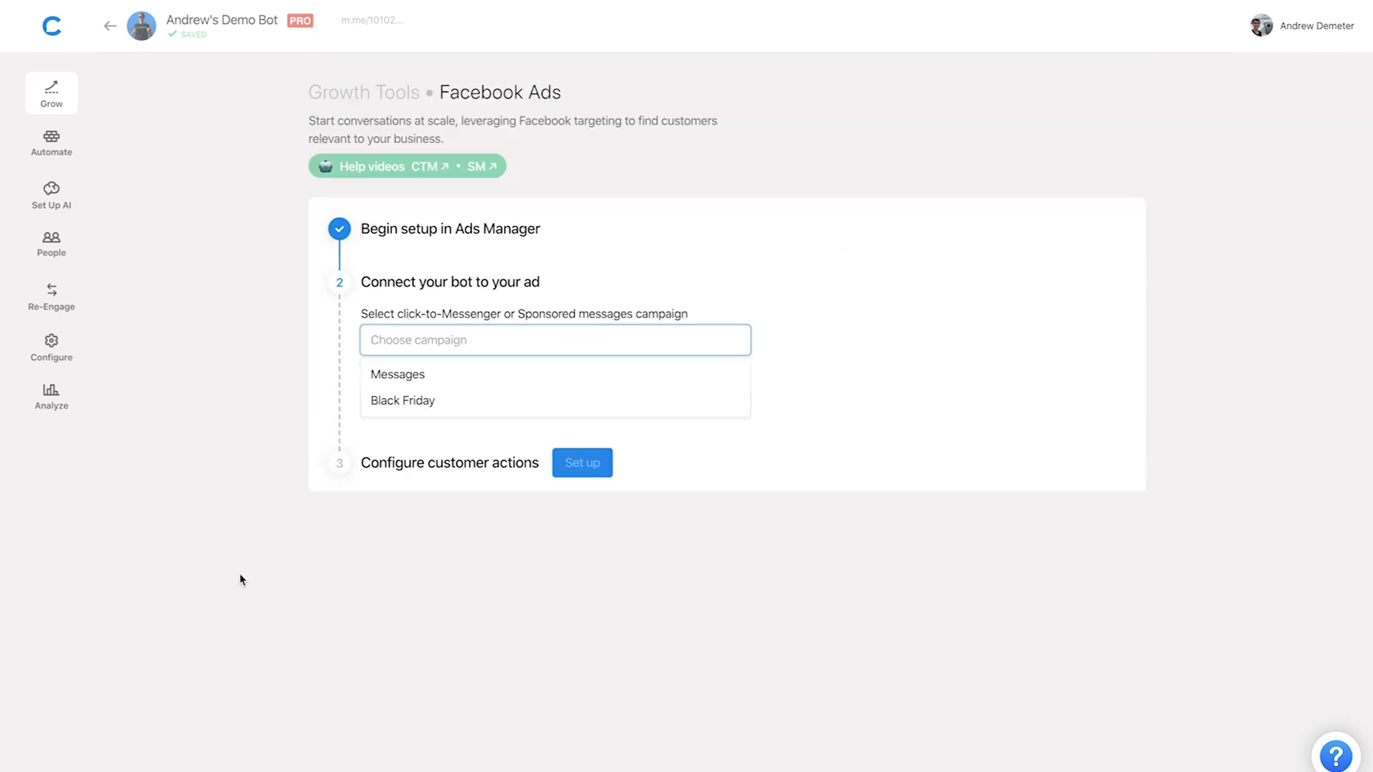
{"action": "left_click", "coordinate": [440, 379]}
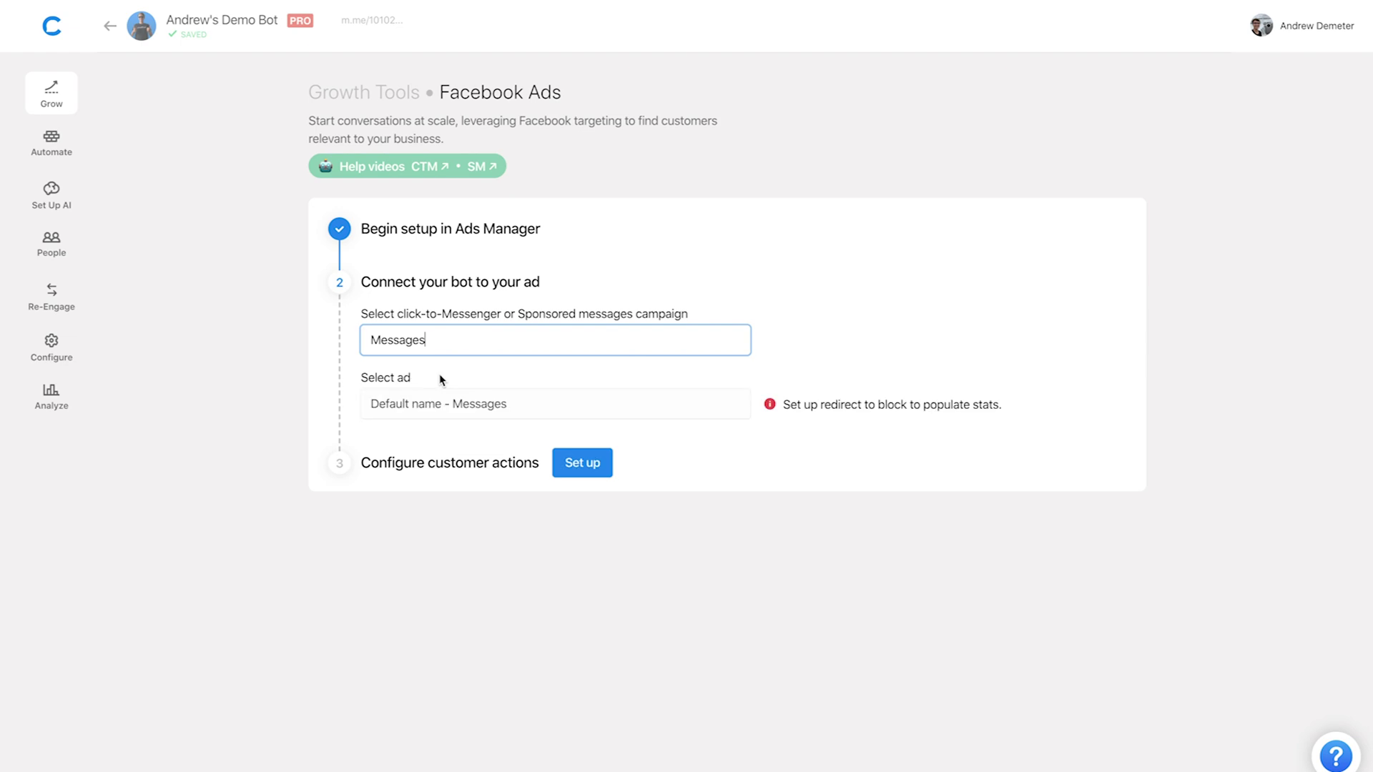
{"action": "left_click", "coordinate": [434, 411]}
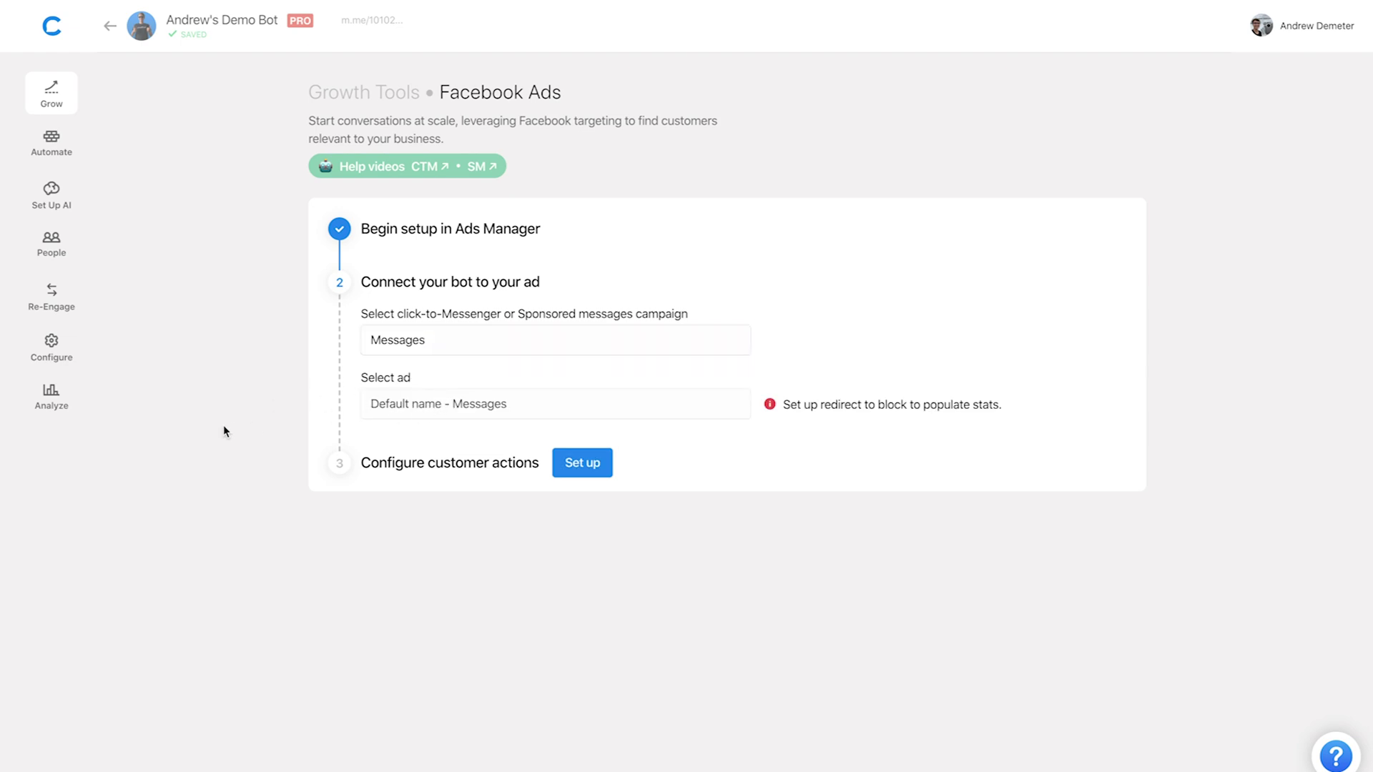
Set up the customer actions as a button instead of a quick reply, with the text "Claim Coupon"
{"action": "left_click", "coordinate": [585, 469]}
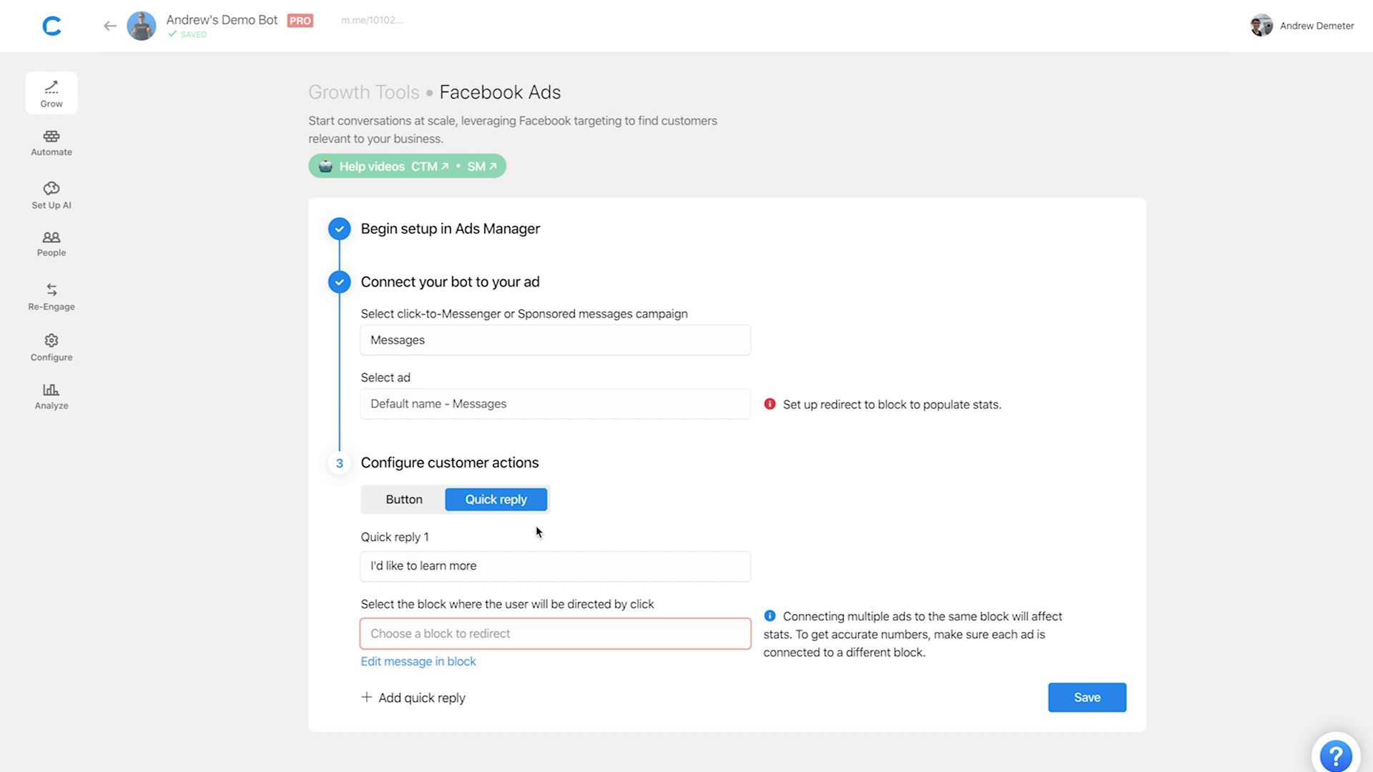
{"action": "left_click", "coordinate": [404, 500]}
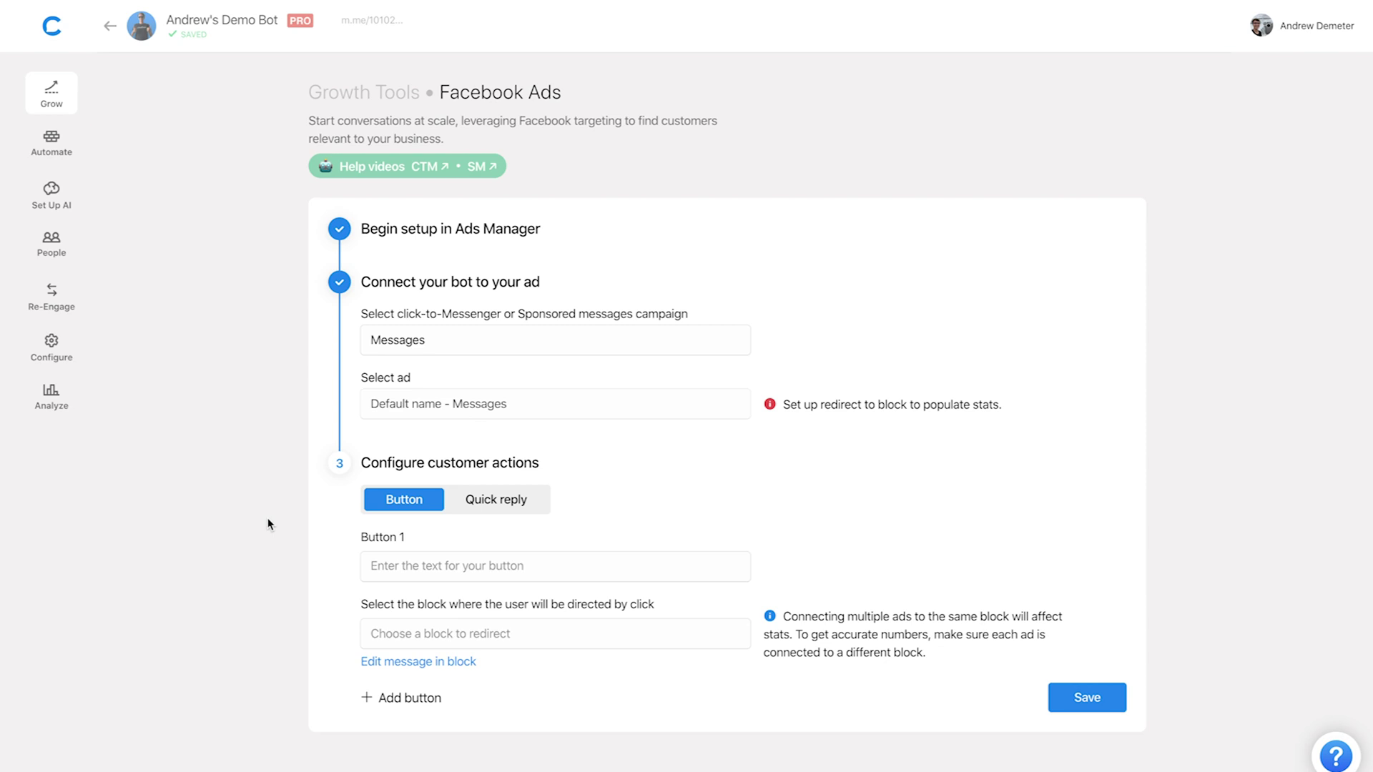
{"action": "left_click", "coordinate": [378, 566]}
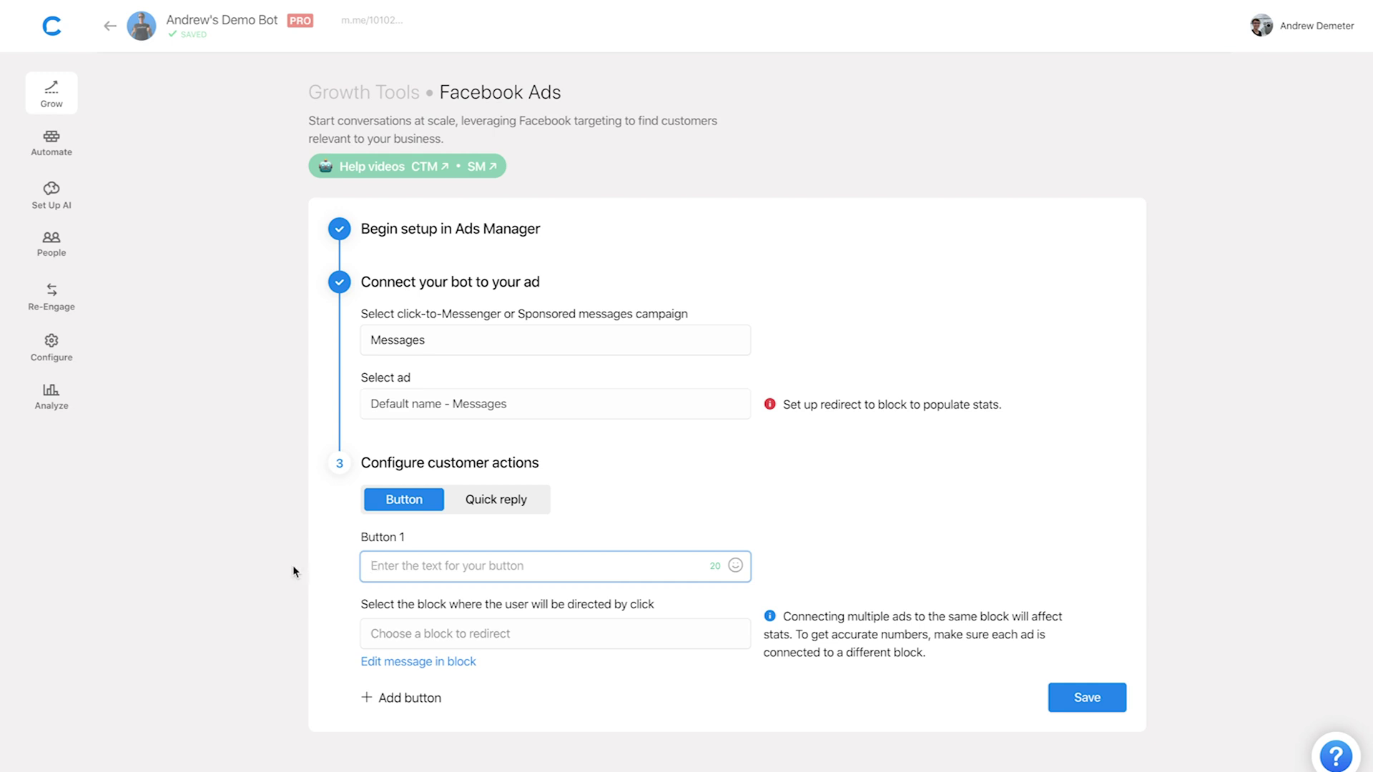
{"action": "type", "text": "Claim Coupon"}
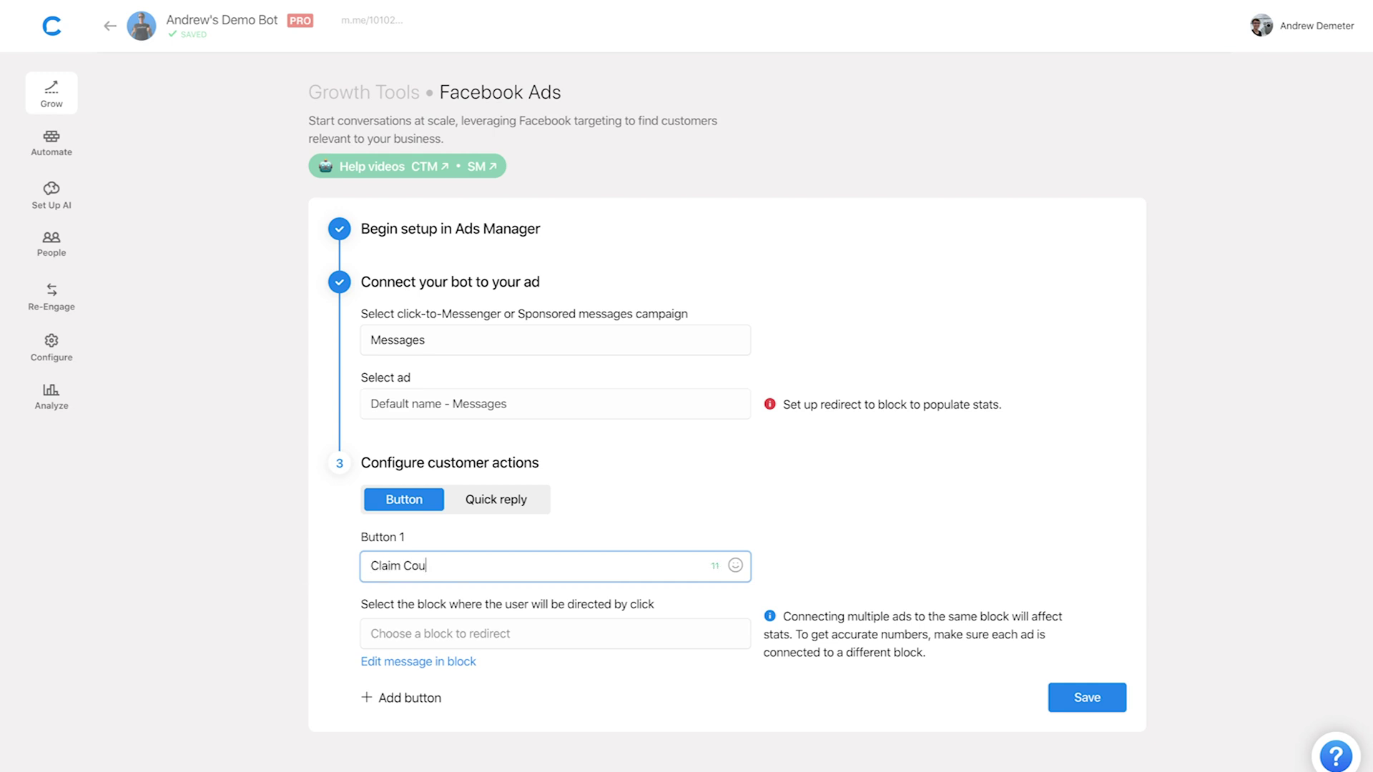
Create a new block named "Discount Code" as the Claim Coupon button's redirect and save the ad connection
{"action": "left_click", "coordinate": [469, 632]}
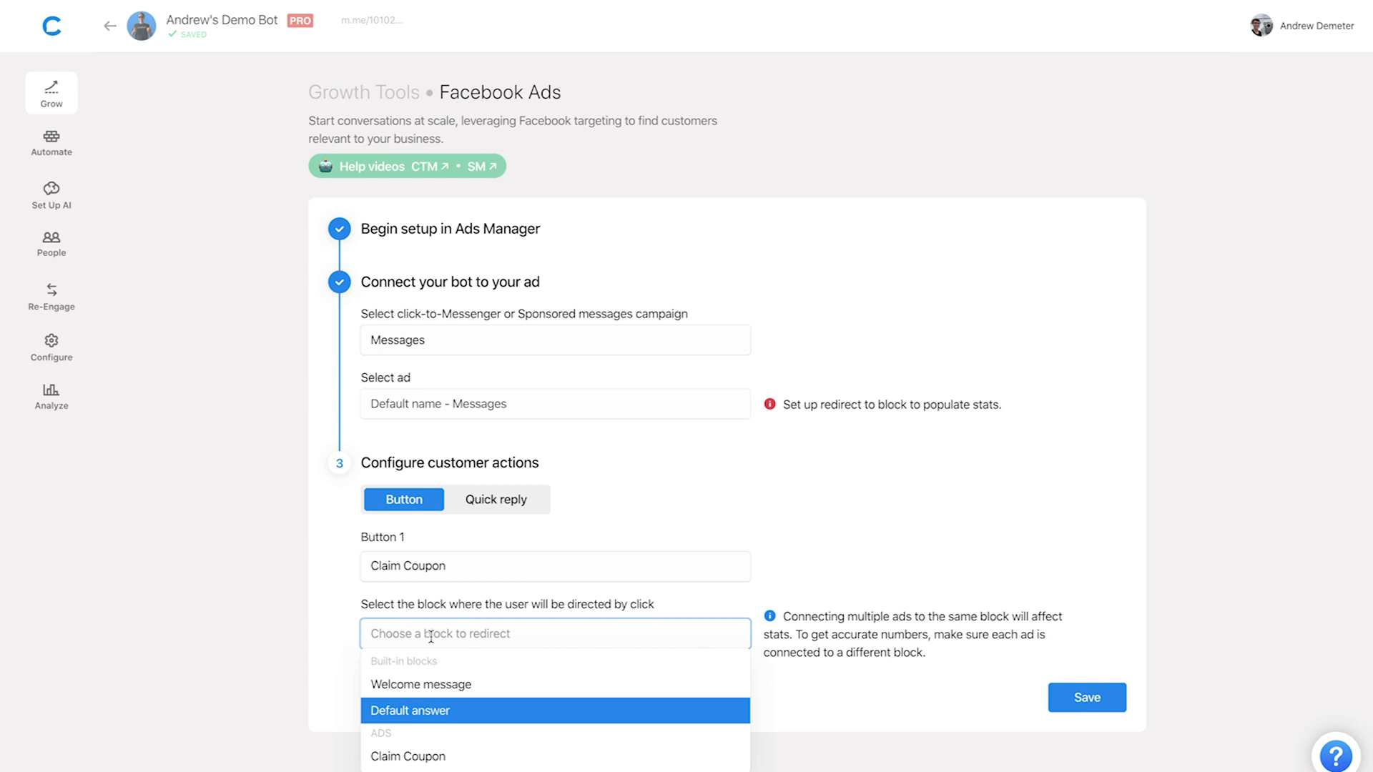
{"action": "type", "text": "Discount Code"}
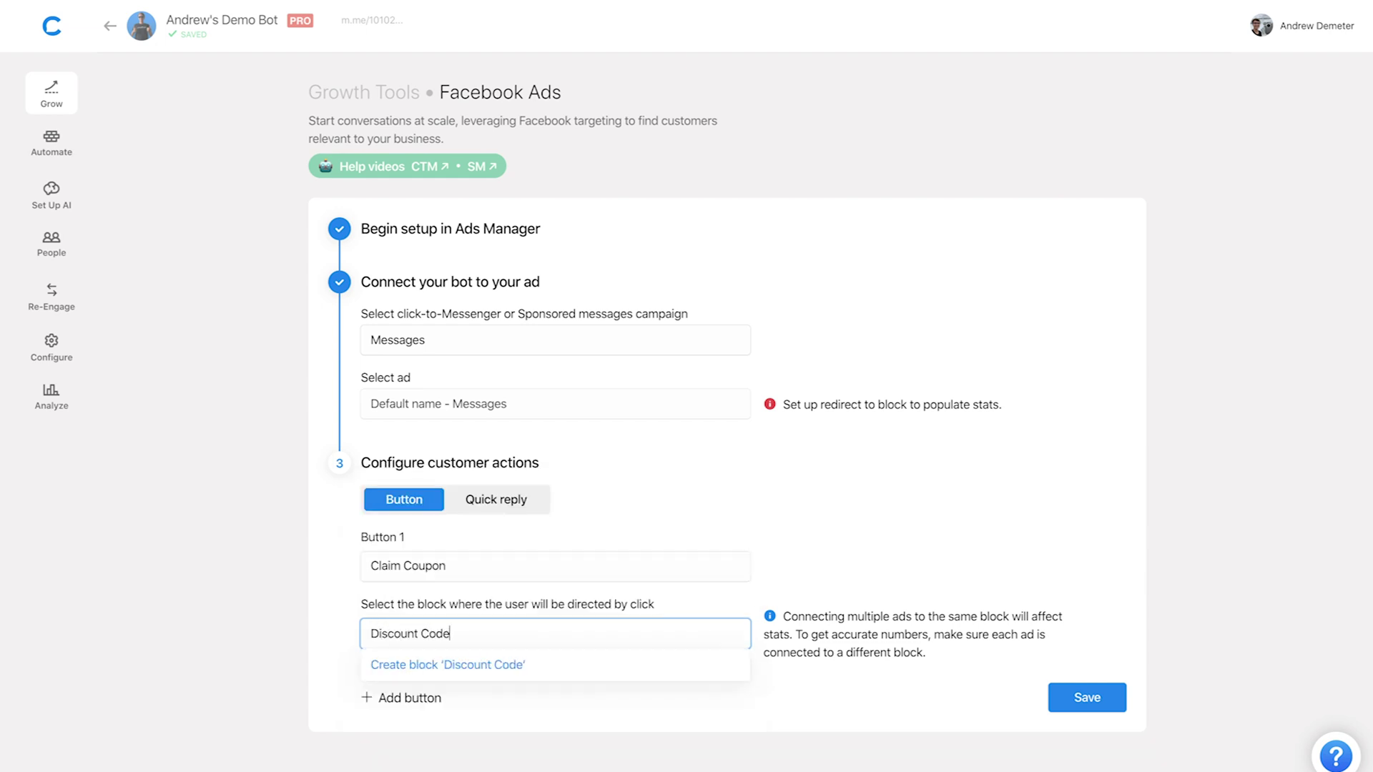
{"action": "left_click", "coordinate": [458, 664]}
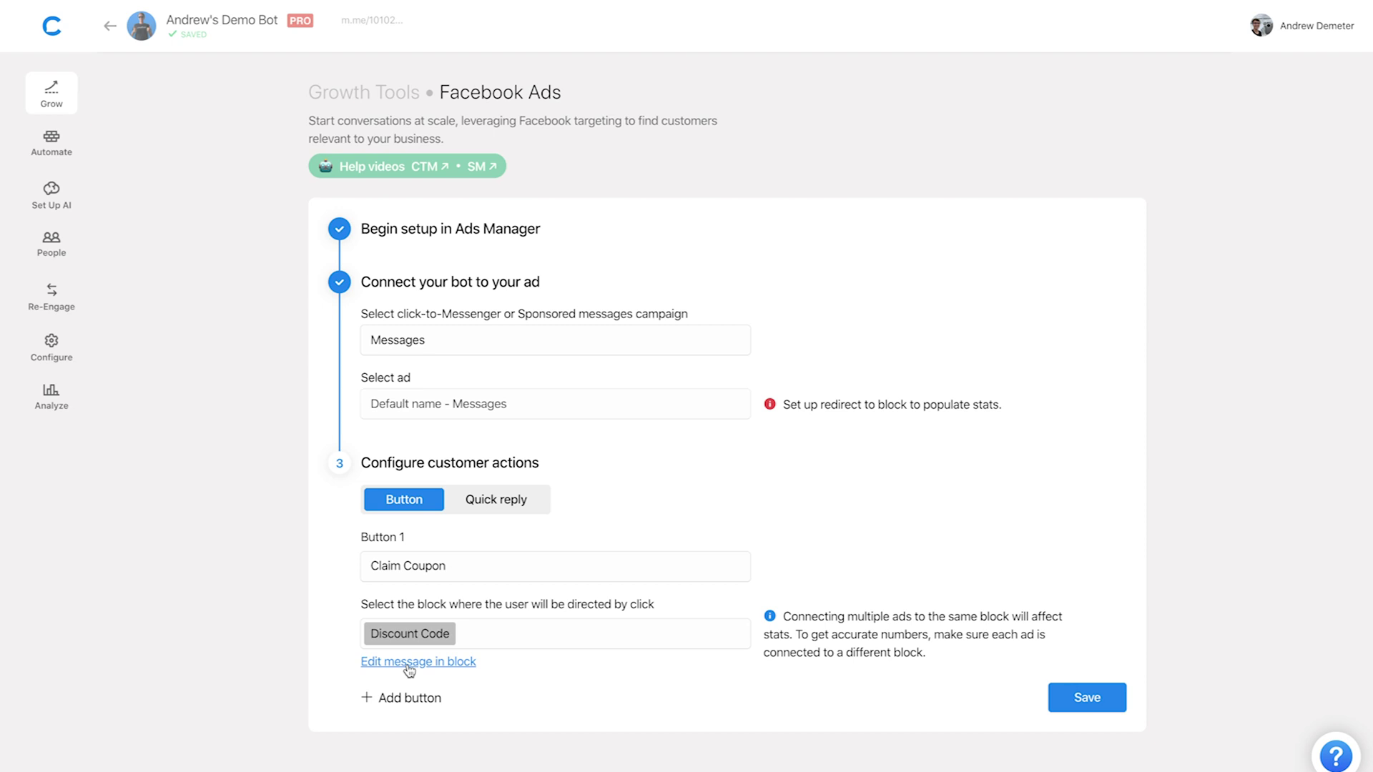
{"action": "left_click", "coordinate": [1102, 699]}
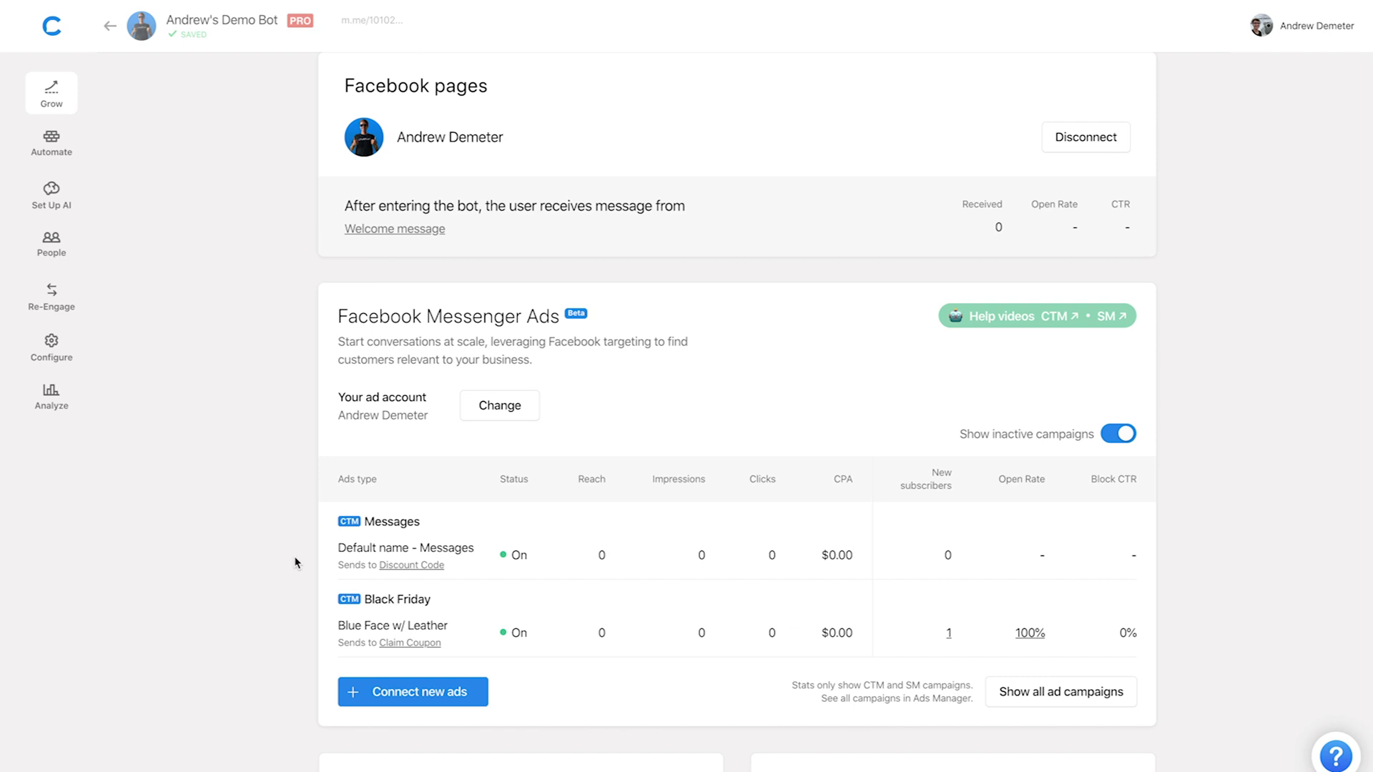
Open the bot connection of the ad "Default name - Messages", add a second customer-action button and delete it again
{"action": "left_click", "coordinate": [349, 555]}
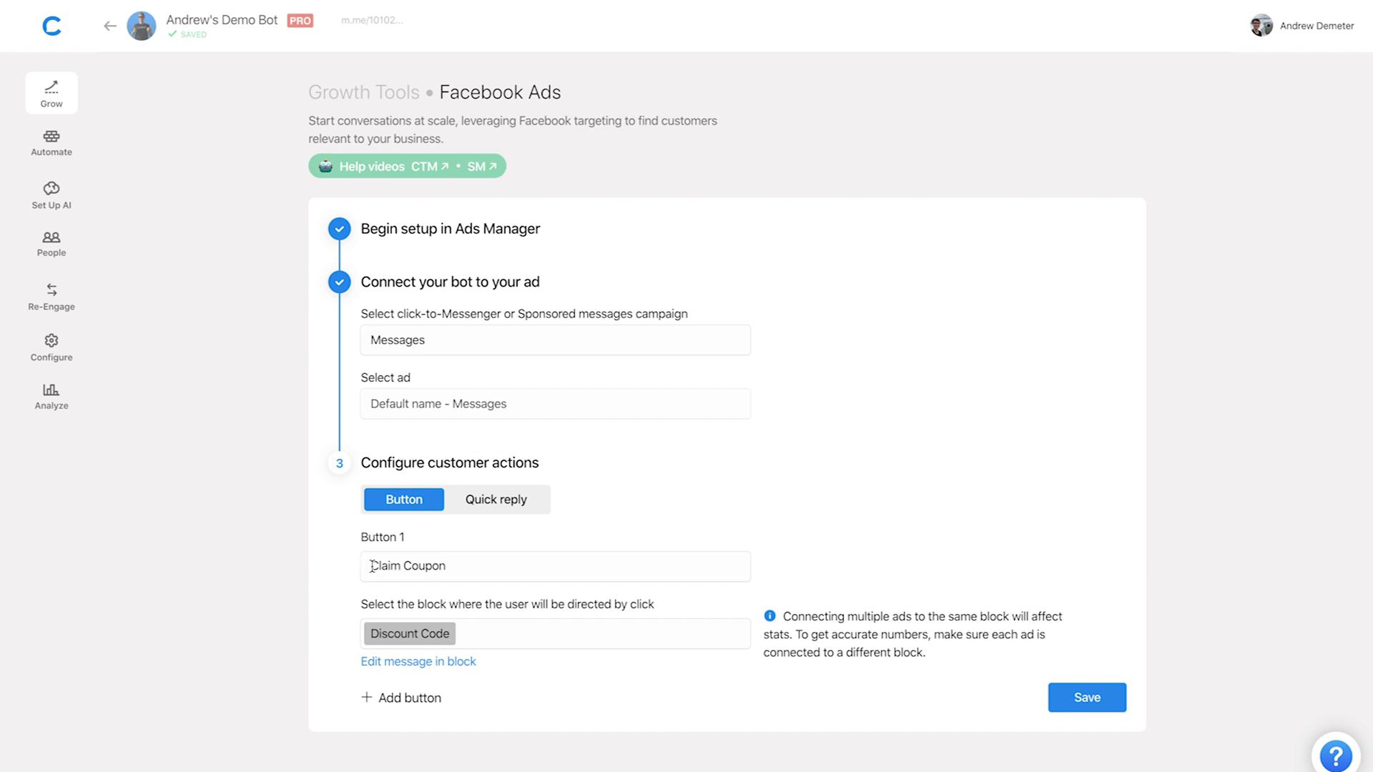
{"action": "left_click", "coordinate": [411, 702]}
{"action": "scroll", "coordinate": [272, 695], "scroll_direction": "down", "scroll_amount": 2}
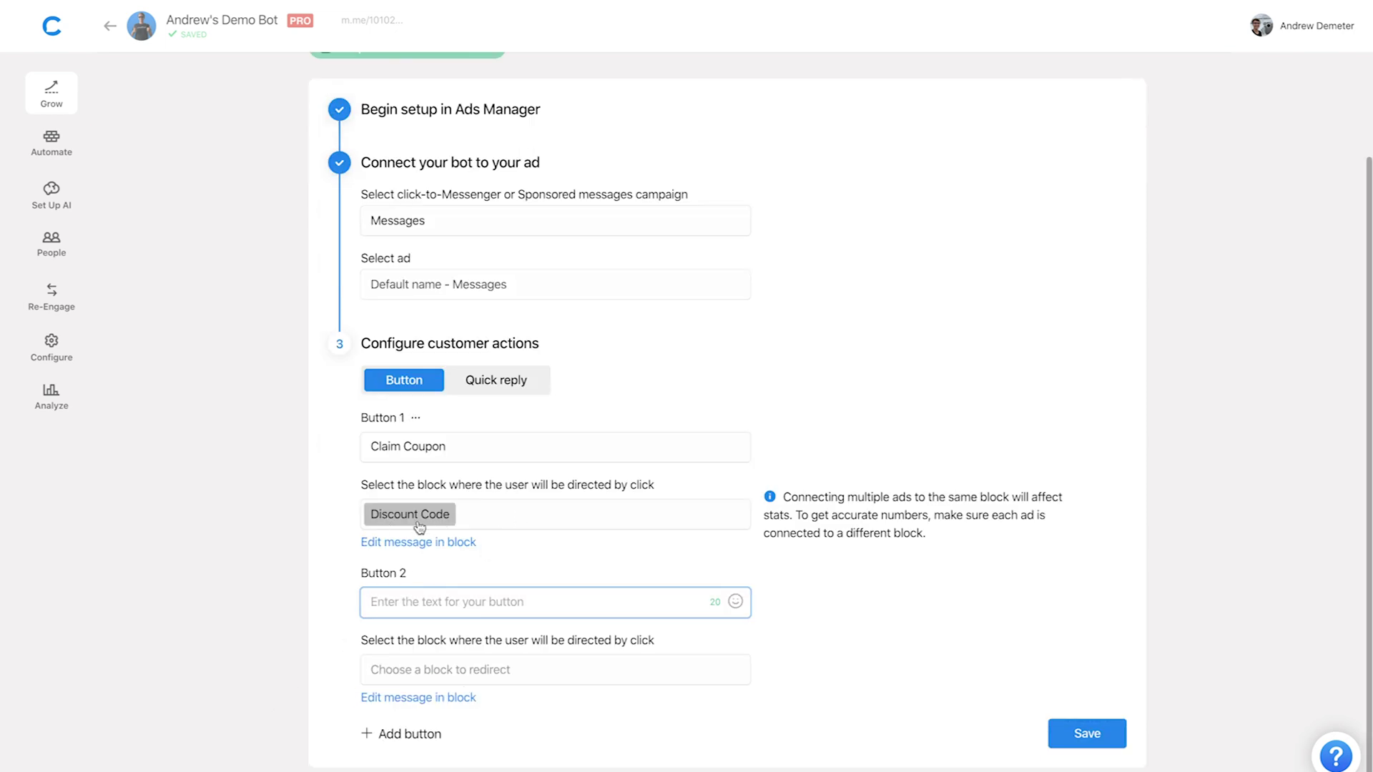
{"action": "left_click", "coordinate": [417, 573]}
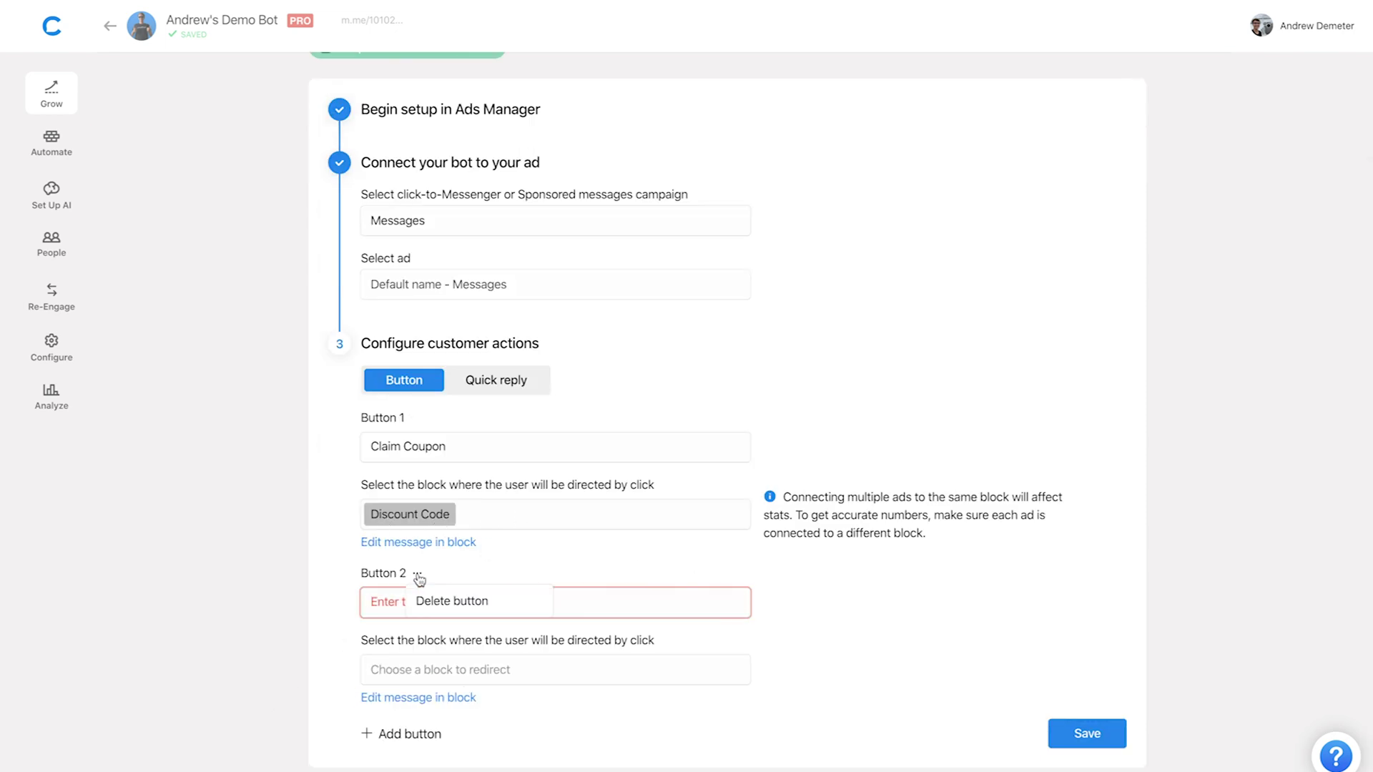
{"action": "left_click", "coordinate": [429, 613]}
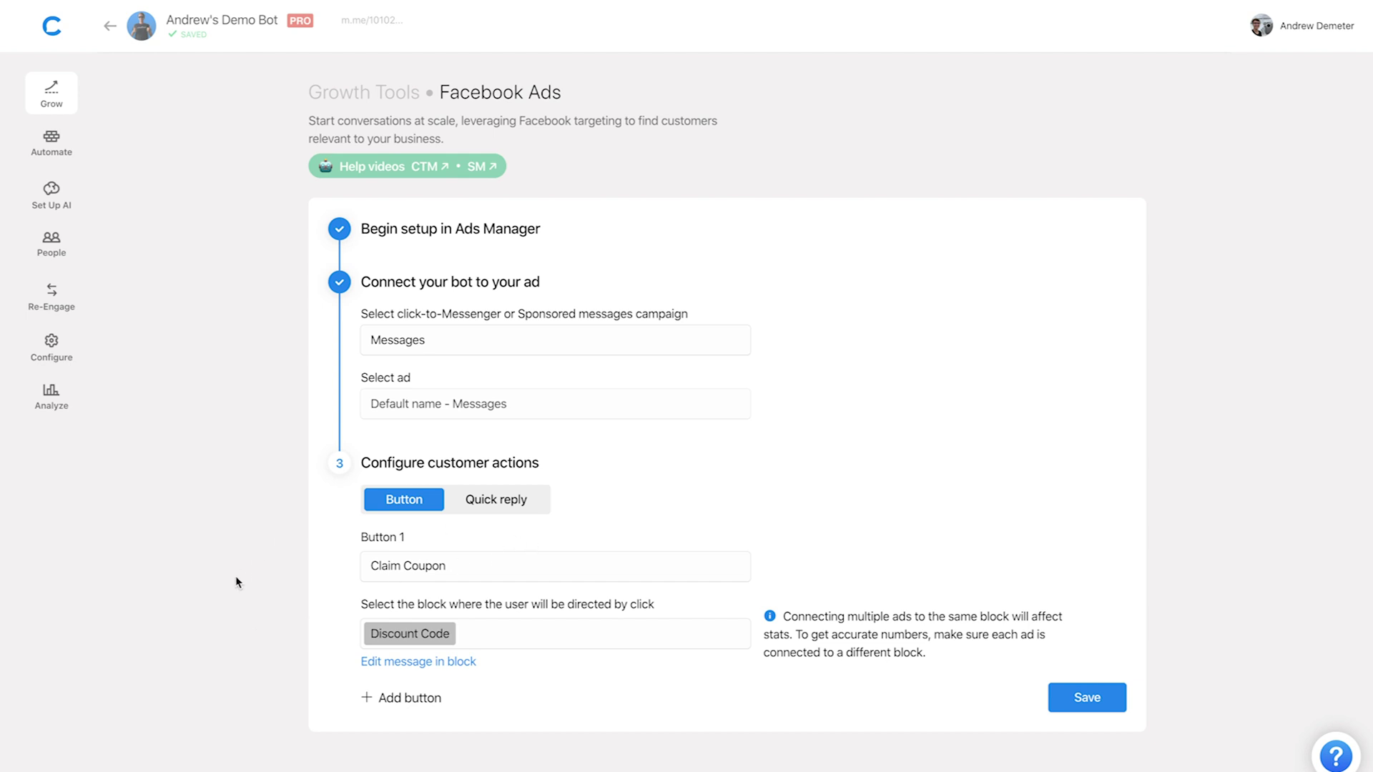
Return to the growth tools and start connecting new ads, choosing Sponsored messages campaign as the setup type
{"action": "left_click", "coordinate": [60, 98]}
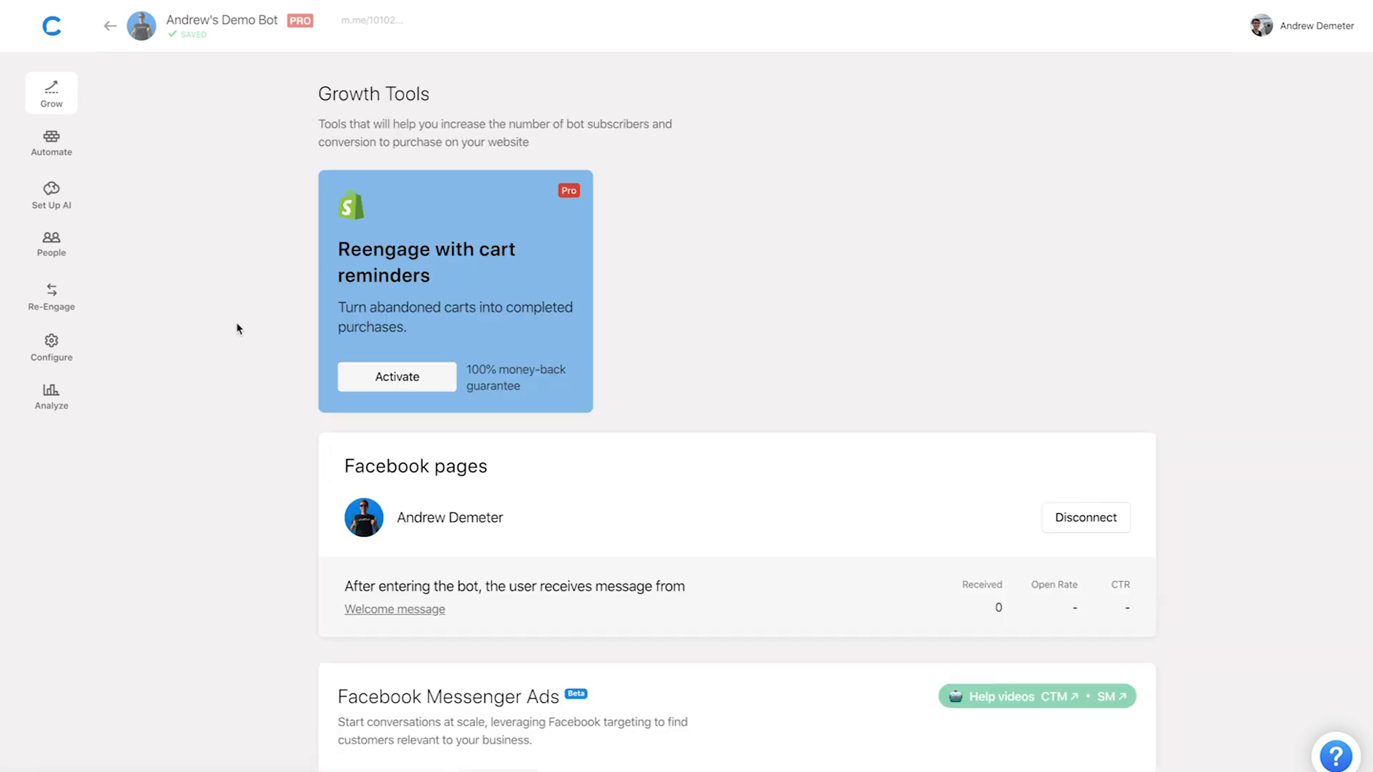
{"action": "scroll", "coordinate": [238, 329], "scroll_direction": "down", "scroll_amount": 5}
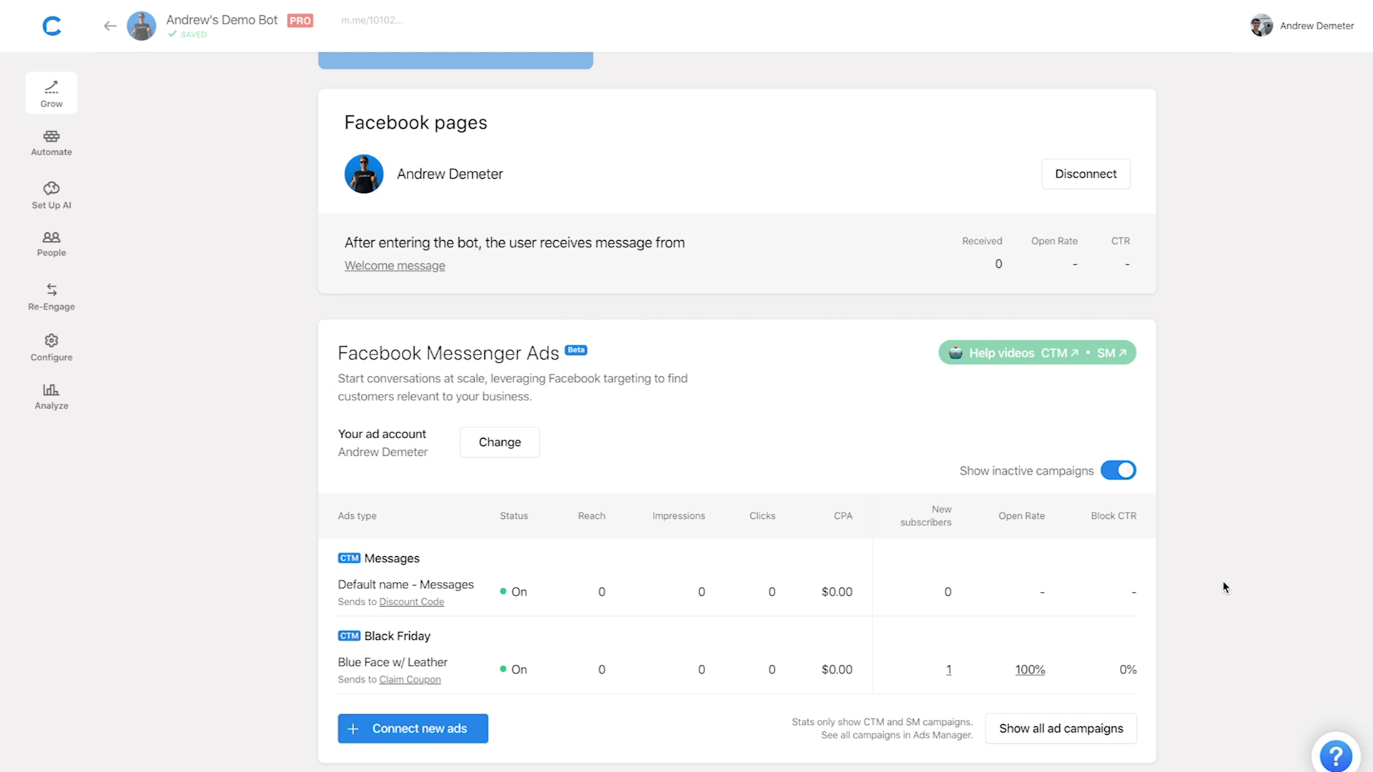
{"action": "scroll", "coordinate": [1225, 588], "scroll_direction": "down", "scroll_amount": 2}
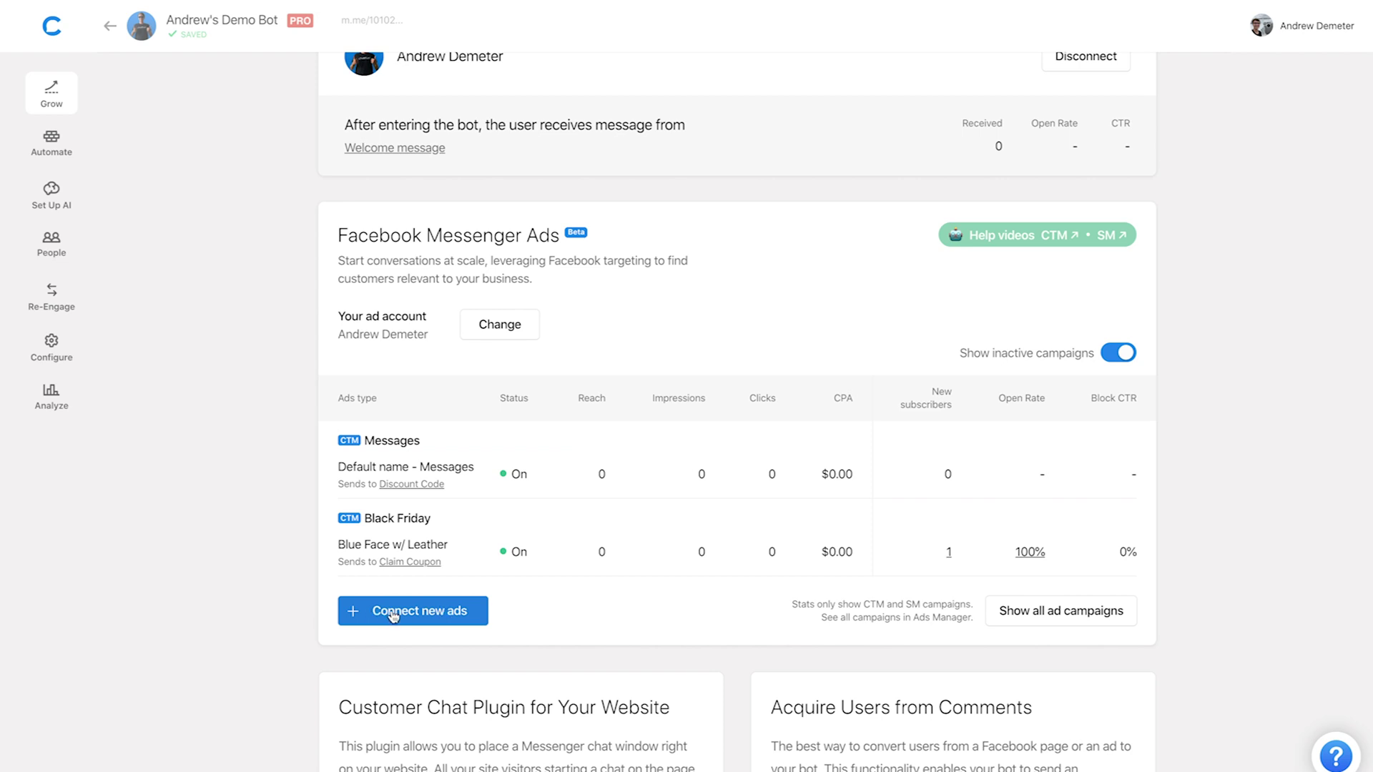
{"action": "left_click", "coordinate": [470, 615]}
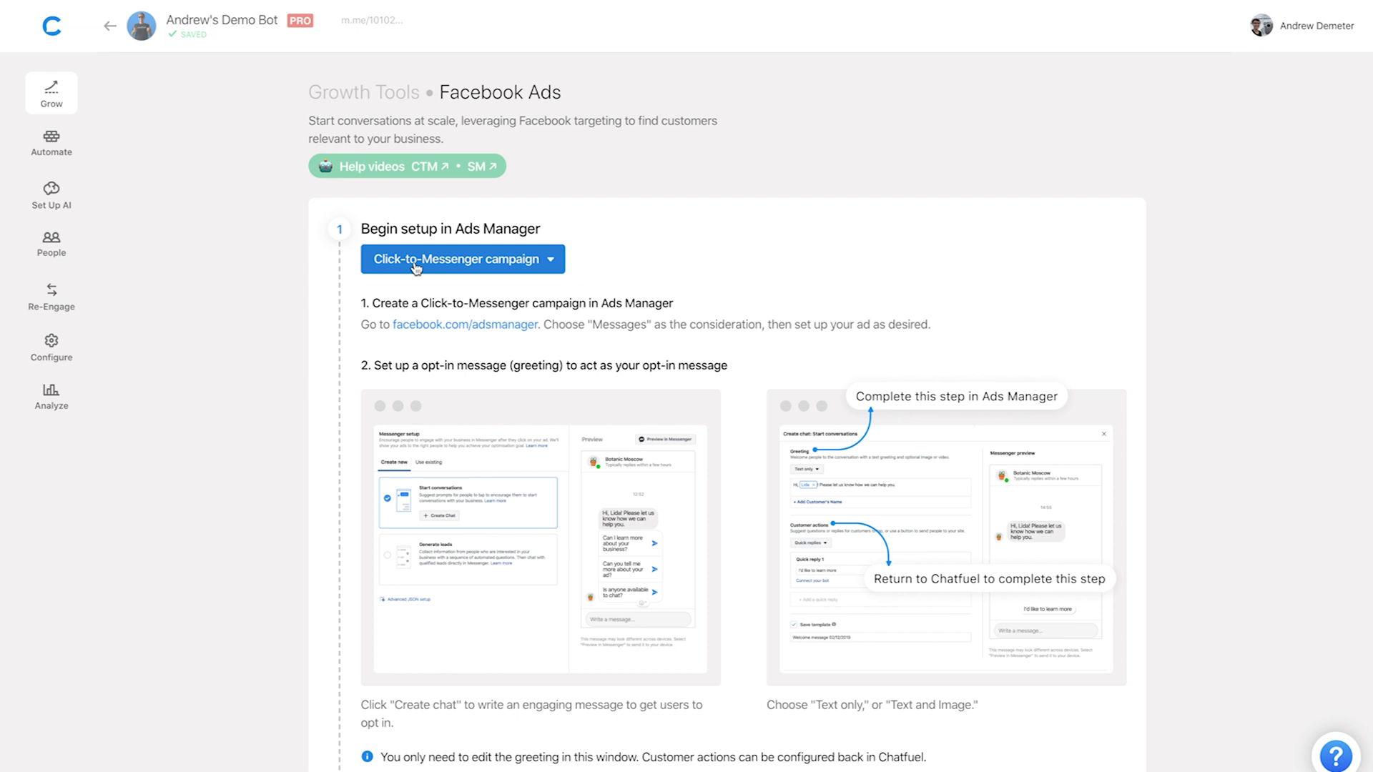
{"action": "left_click", "coordinate": [537, 269]}
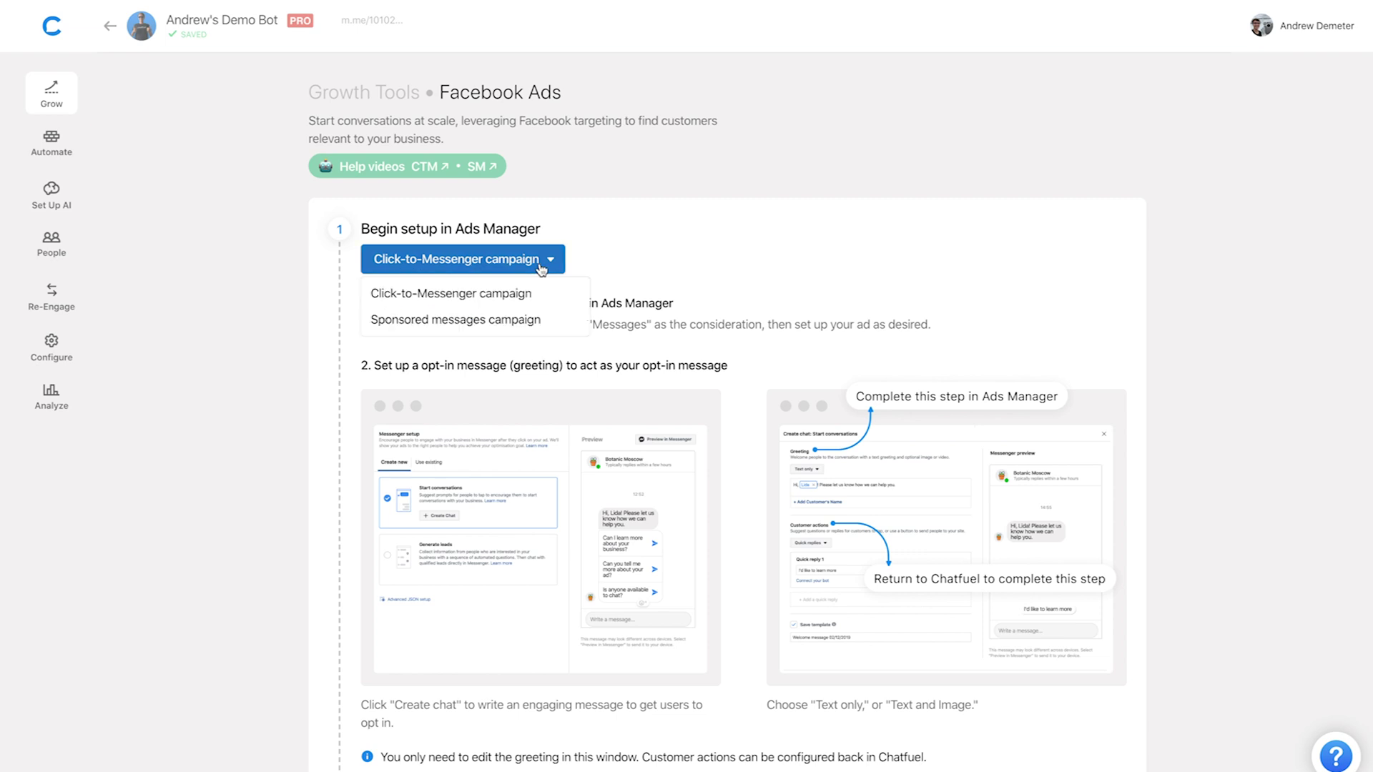
{"action": "left_click", "coordinate": [560, 322]}
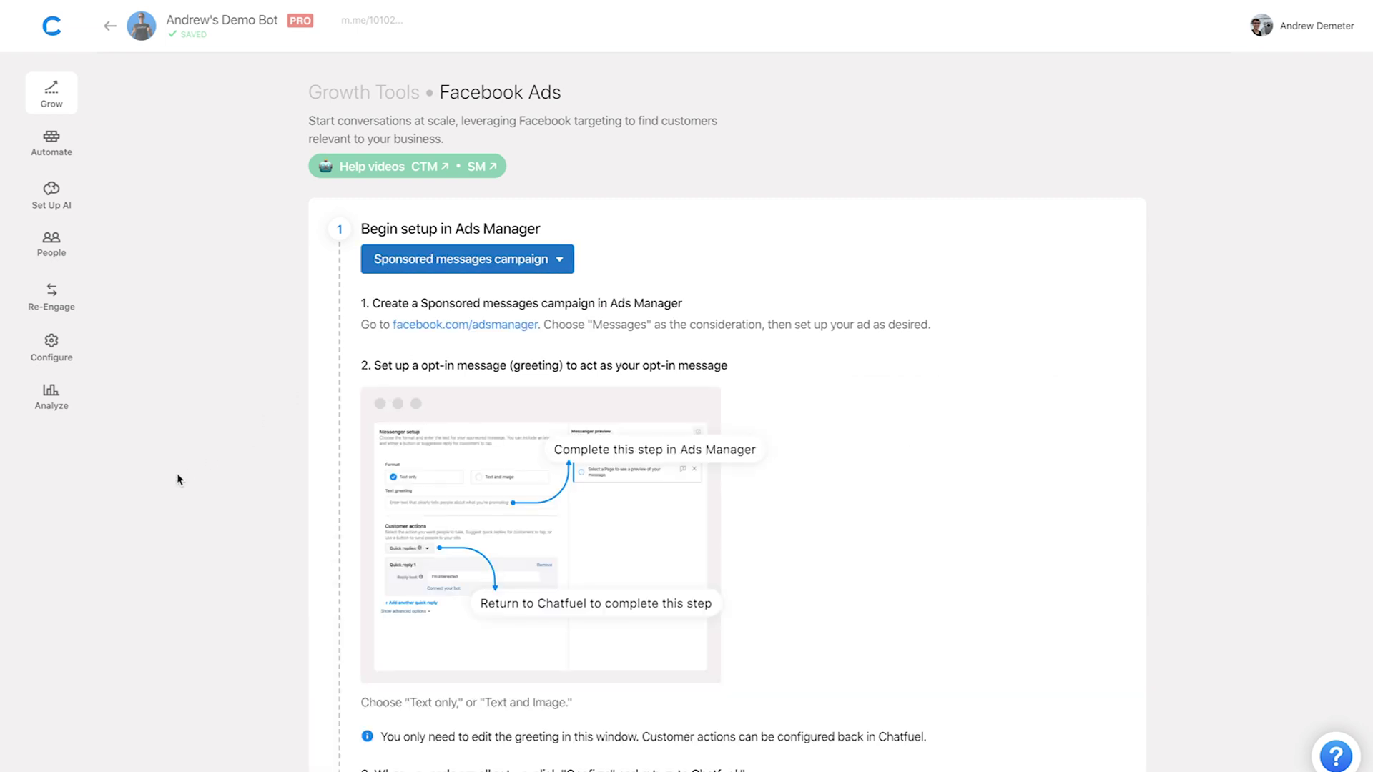
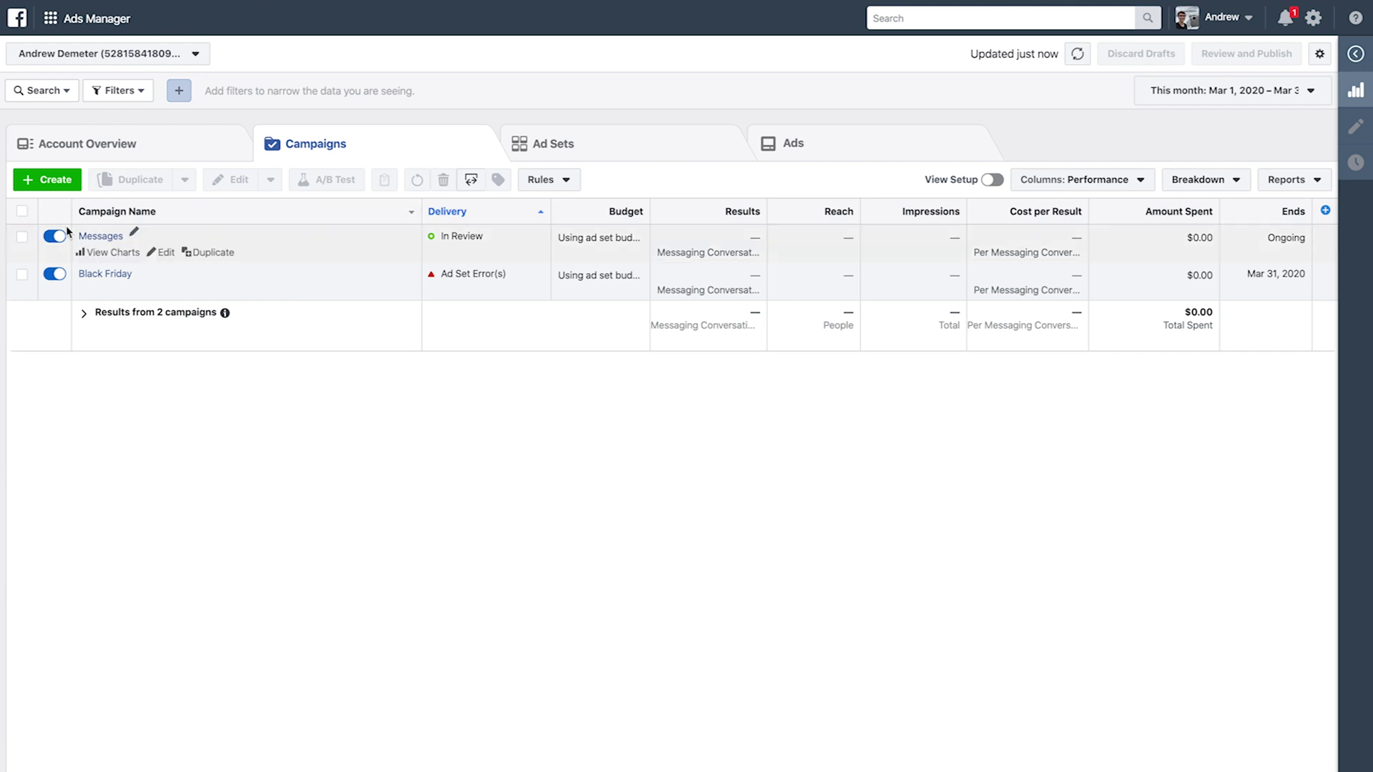
In Facebook Ads Manager, turn off the existing Messages campaign
{"action": "left_click", "coordinate": [54, 236]}
{"action": "left_click", "coordinate": [22, 237]}
{"action": "left_click", "coordinate": [29, 239]}
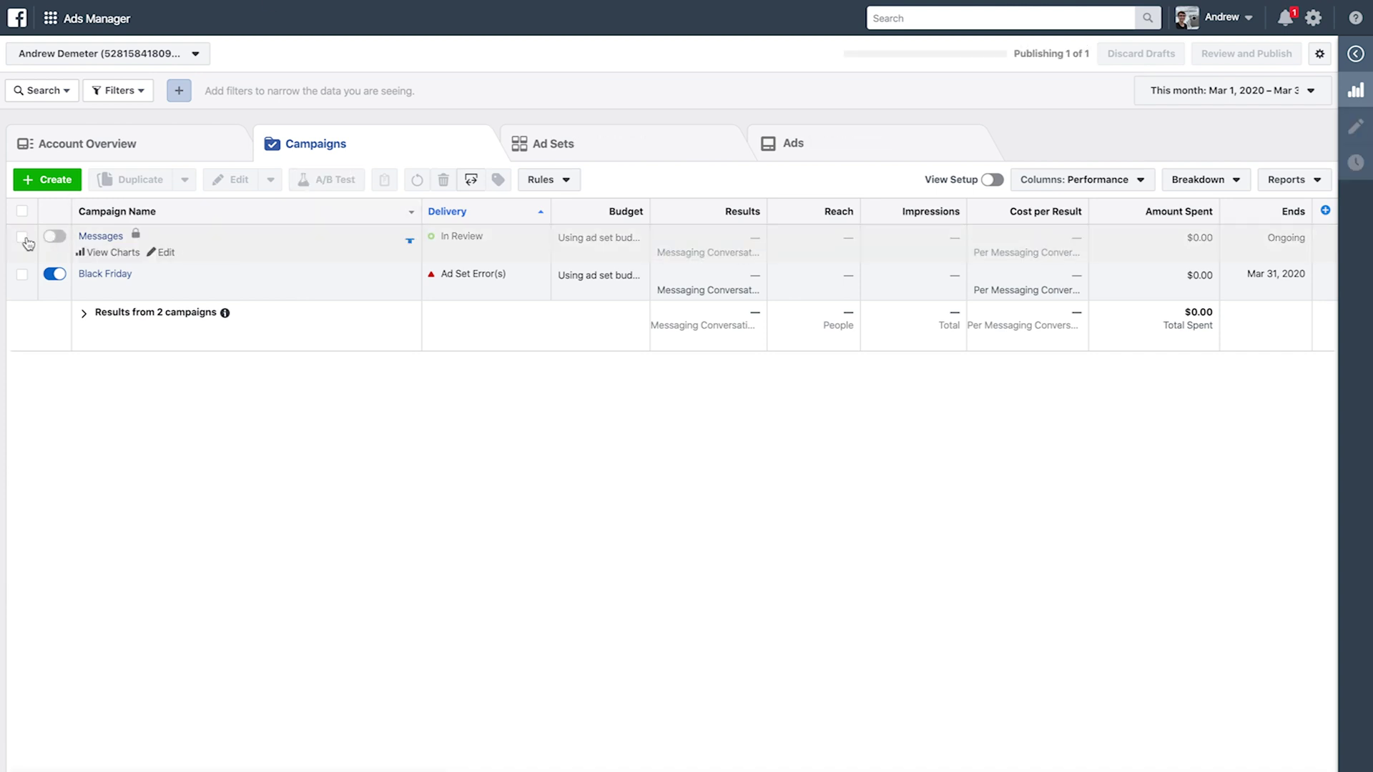
Create a campaign with the Messages objective, set the Messenger destination to Sponsored Message from the Facebook page, and continue to the ad setup
{"action": "left_click", "coordinate": [63, 181]}
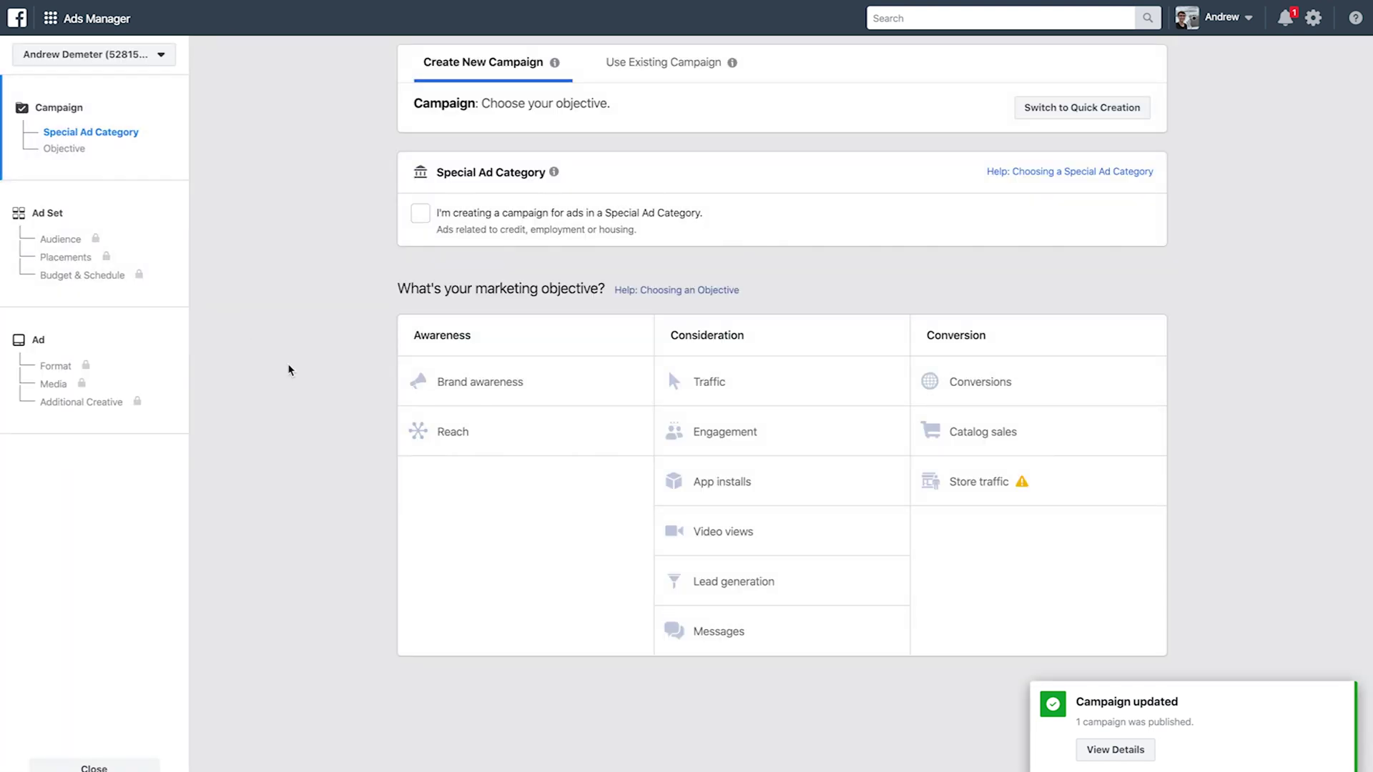
{"action": "left_click", "coordinate": [719, 631]}
{"action": "type", "text": "Sponsored Messages"}
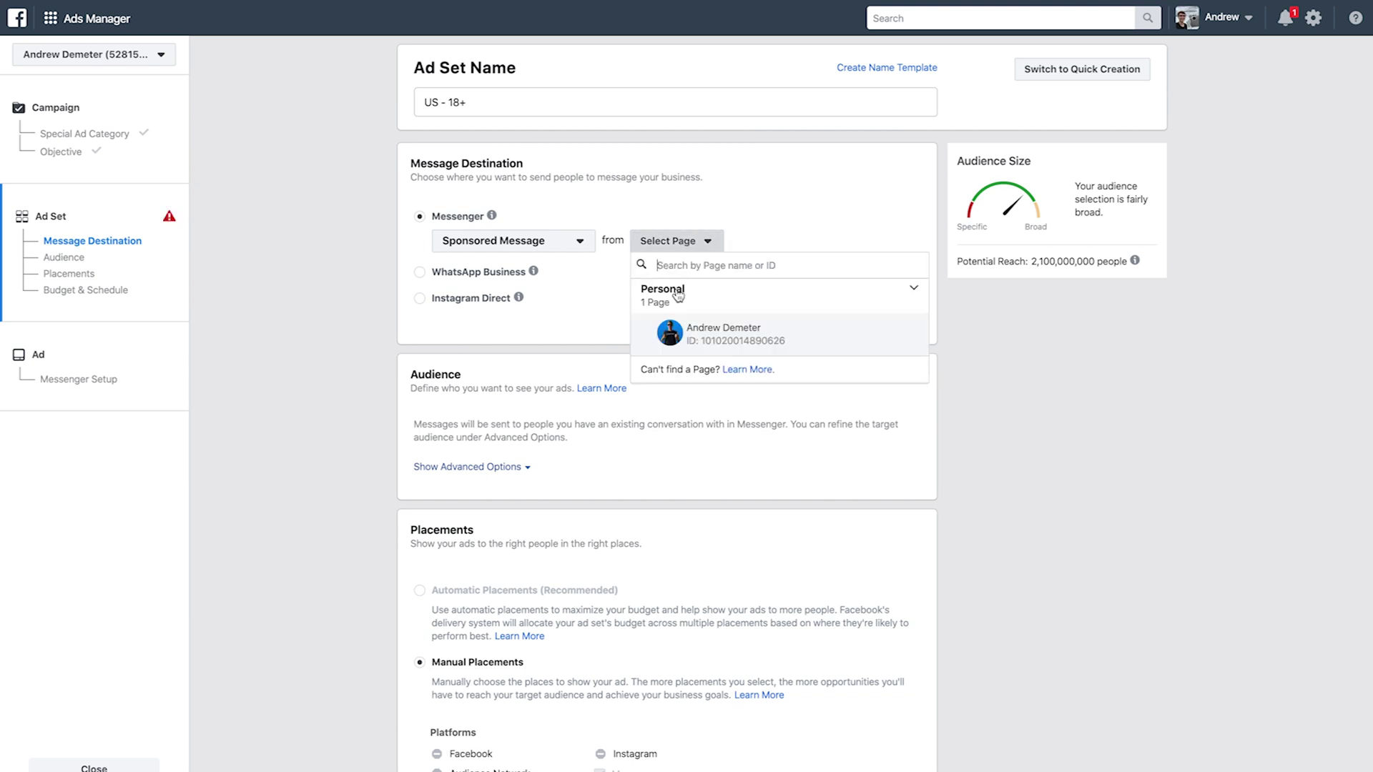
{"action": "scroll", "coordinate": [277, 362], "scroll_direction": "down", "scroll_amount": 15}
{"action": "left_click", "coordinate": [886, 763]}
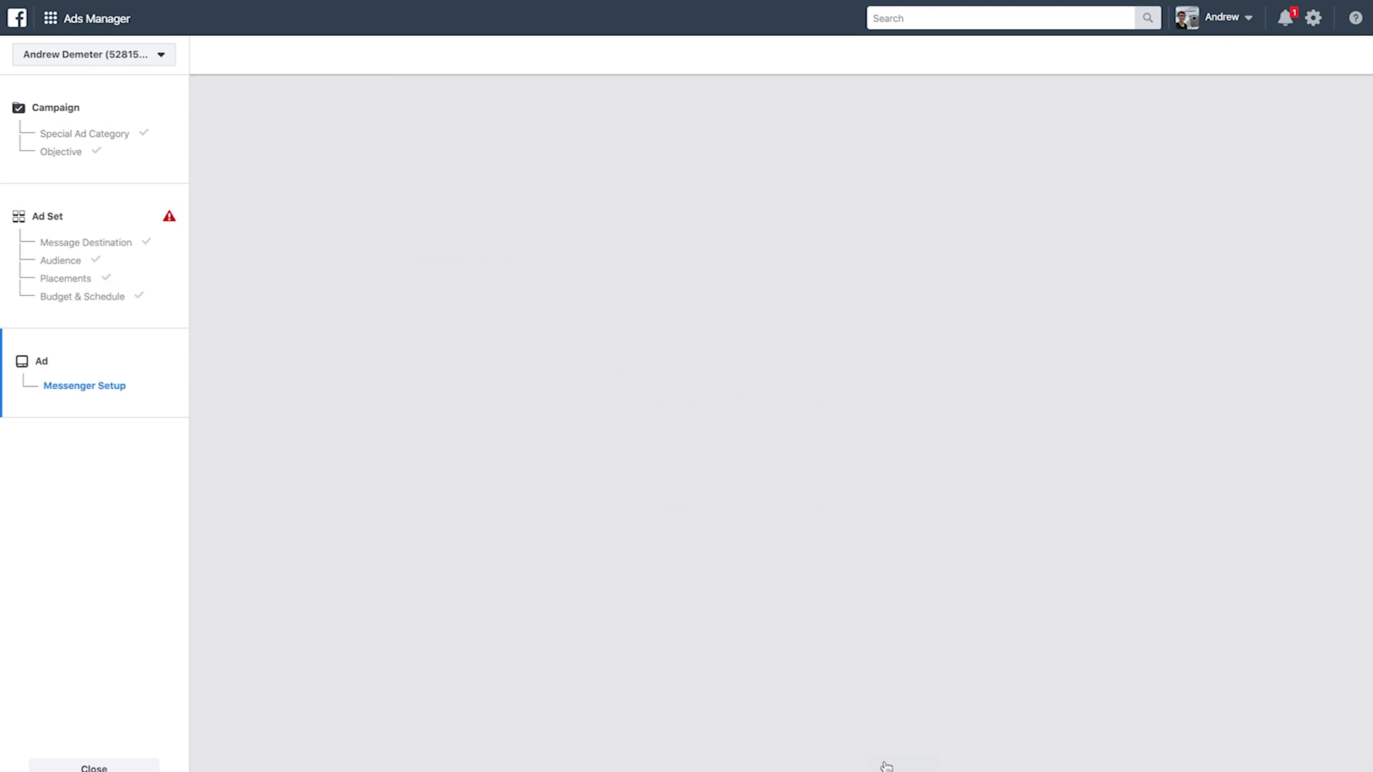
Enter the text greeting "Here's a 25% discount...", keep Quick Replies as the customer action and dismiss the ad policy warning
{"action": "left_click", "coordinate": [482, 307]}
{"action": "type", "text": "Here's a 25% discount..."}
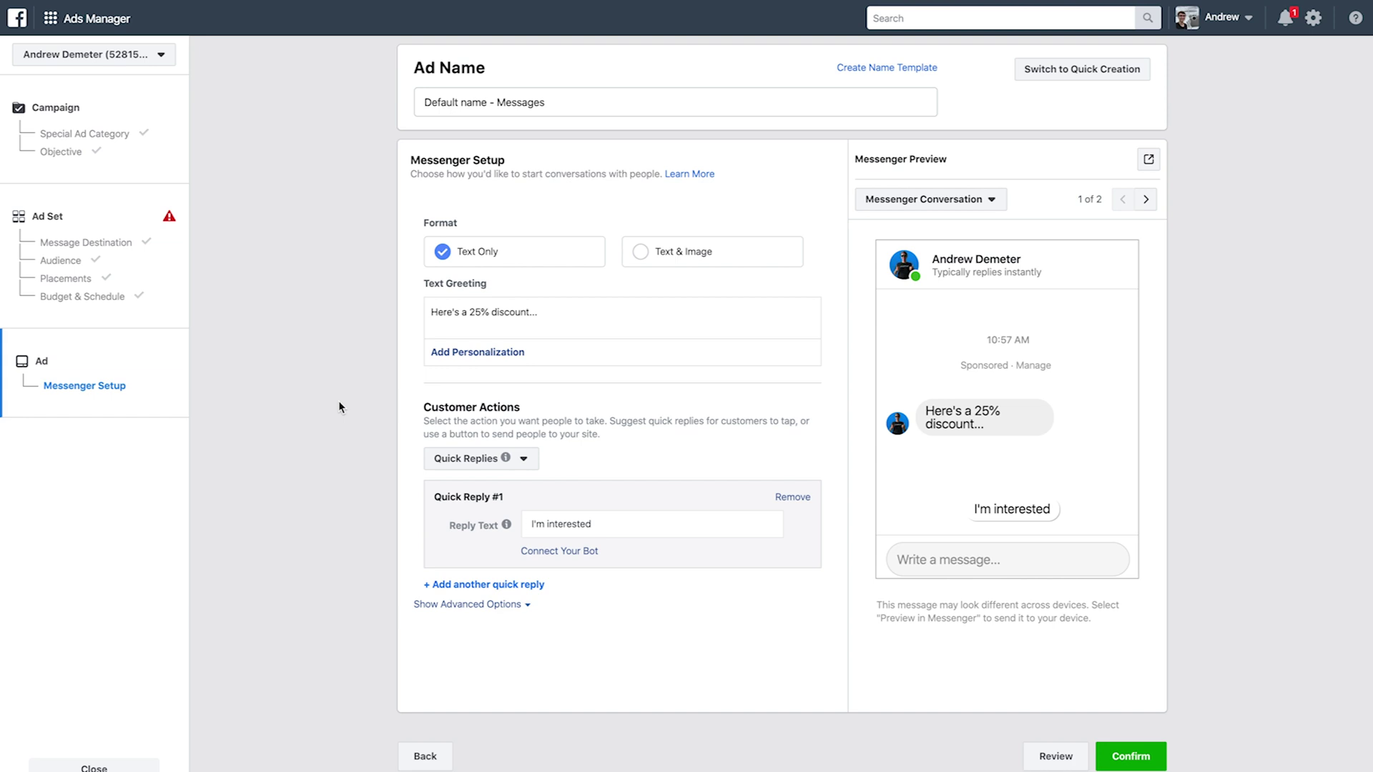
{"action": "left_click", "coordinate": [477, 466]}
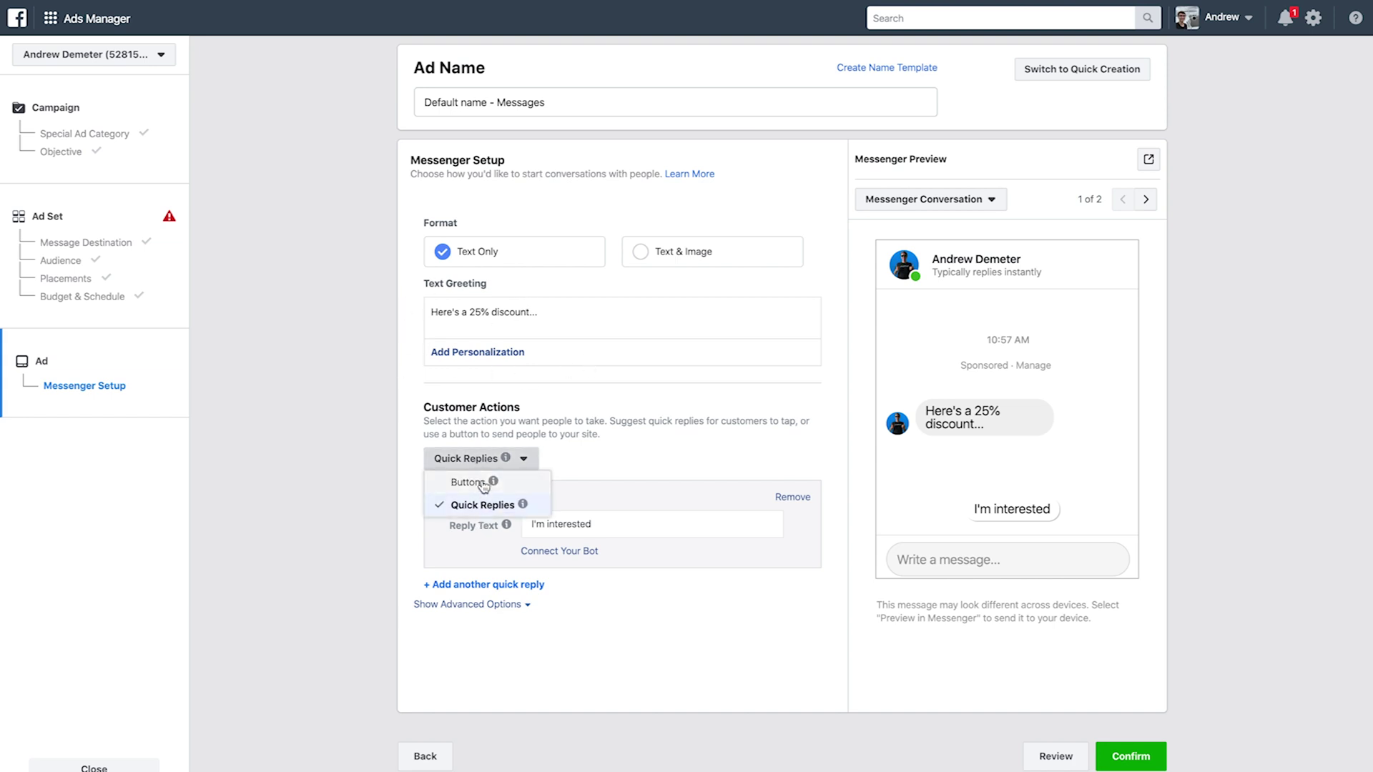
{"action": "left_click", "coordinate": [371, 522]}
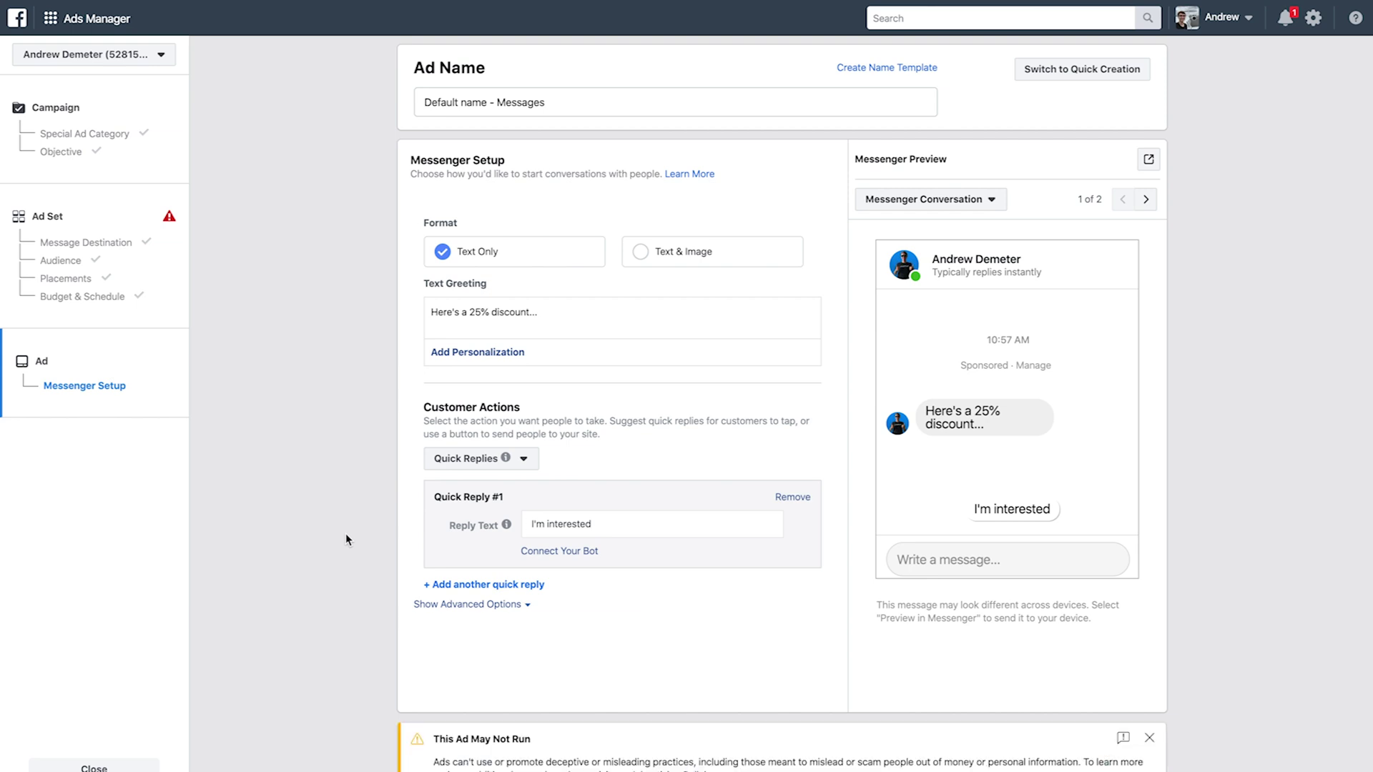
{"action": "scroll", "coordinate": [345, 535], "scroll_direction": "down", "scroll_amount": 1}
{"action": "left_click", "coordinate": [1149, 704]}
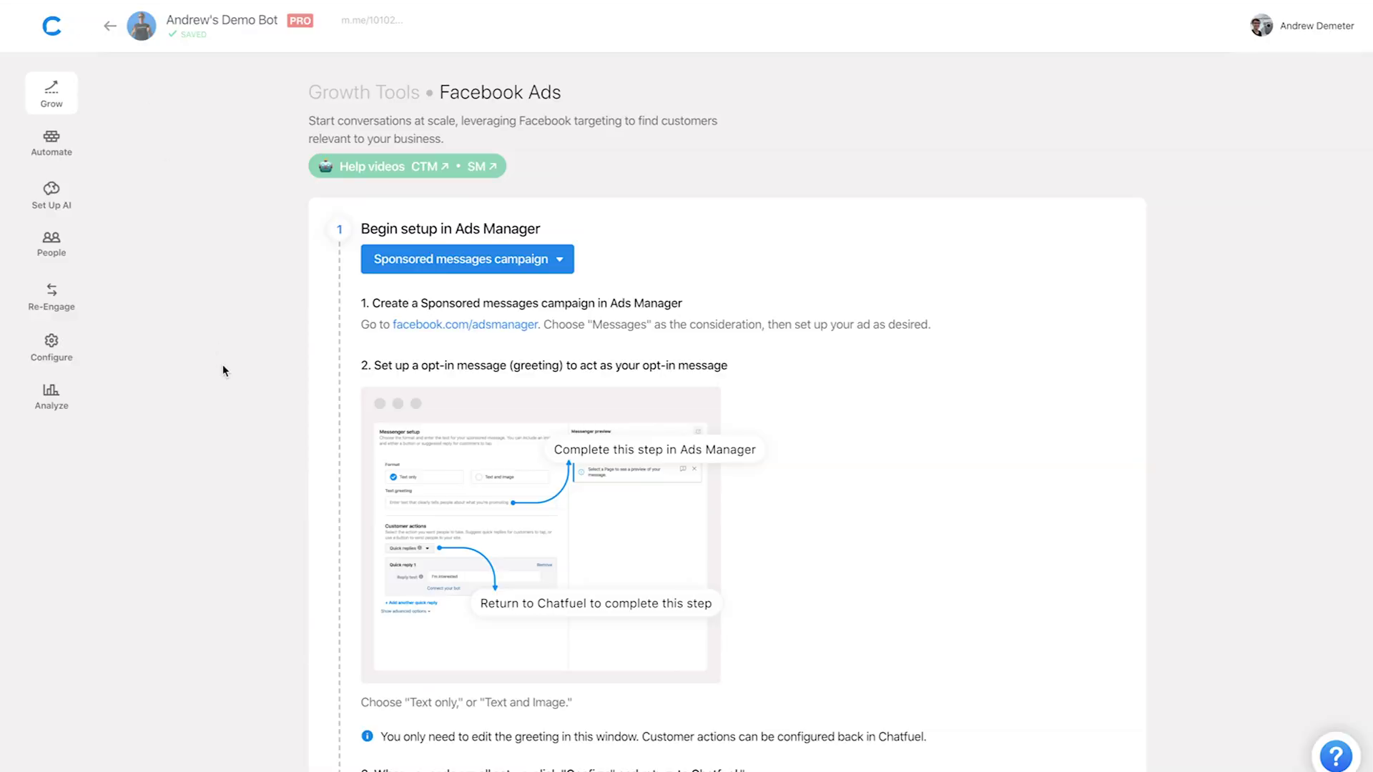
Switch back to Chatfuel and review the remaining setup instructions for the Sponsored messages campaign
{"action": "scroll", "coordinate": [223, 371], "scroll_direction": "down", "scroll_amount": 2}
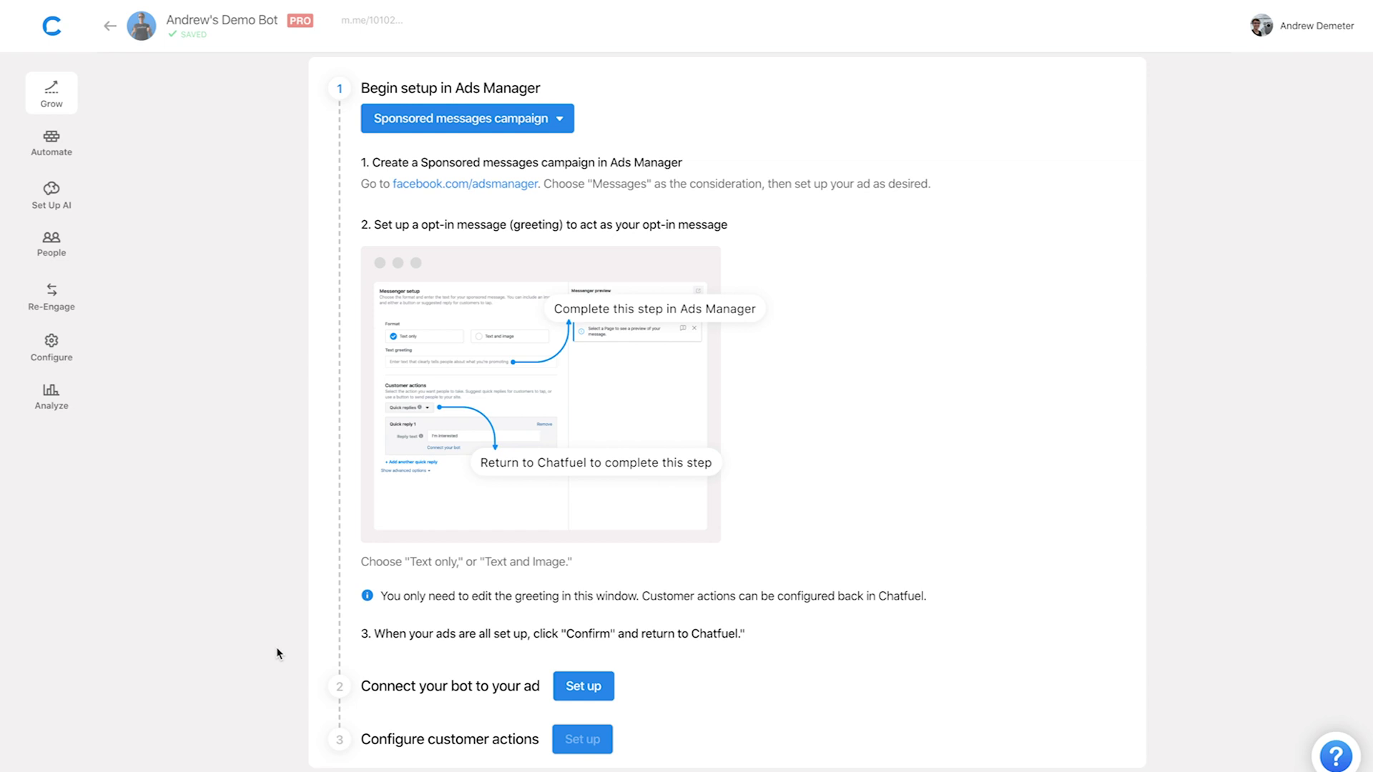
{"action": "left_click", "coordinate": [284, 354]}
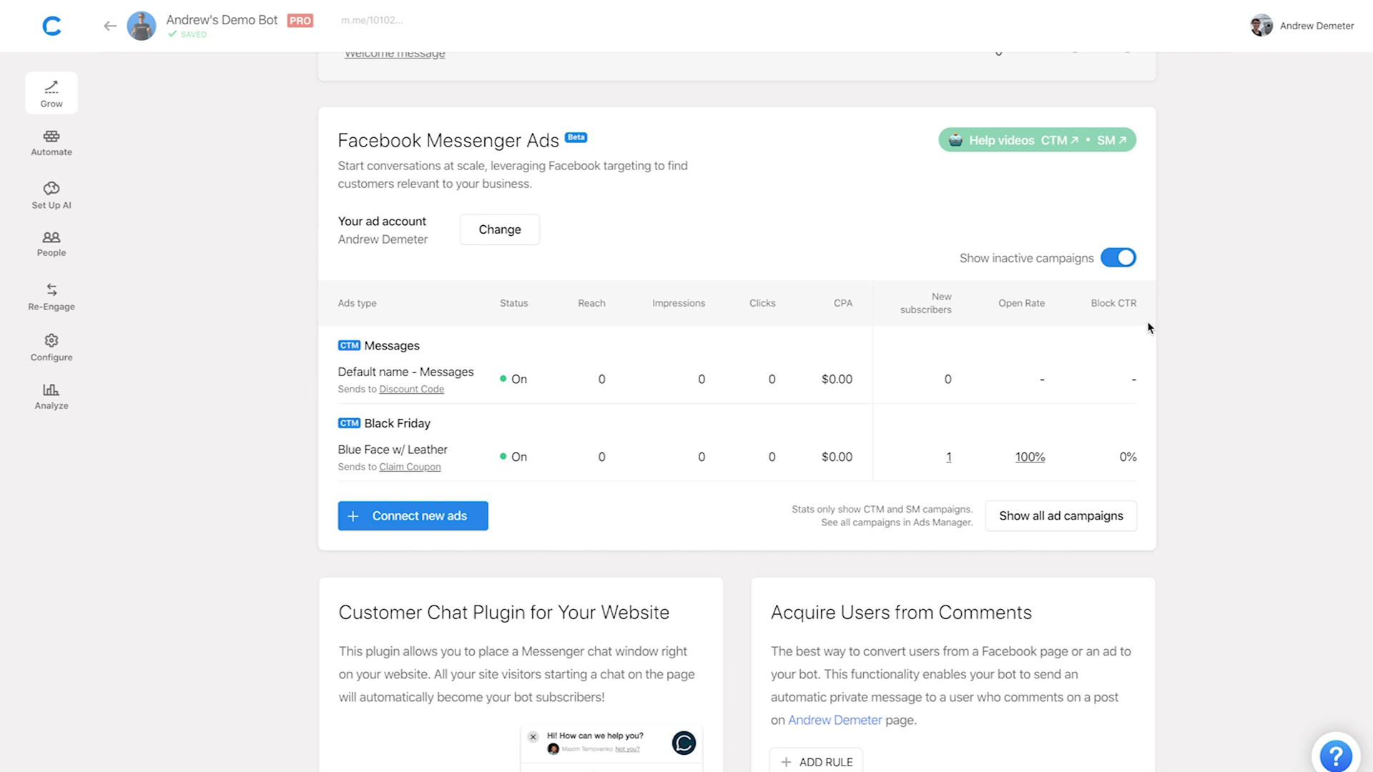
Hide and reshow the inactive campaigns, and view the new subscribers of the Black Friday ad before returning to the ads overview
{"action": "left_click", "coordinate": [1113, 266]}
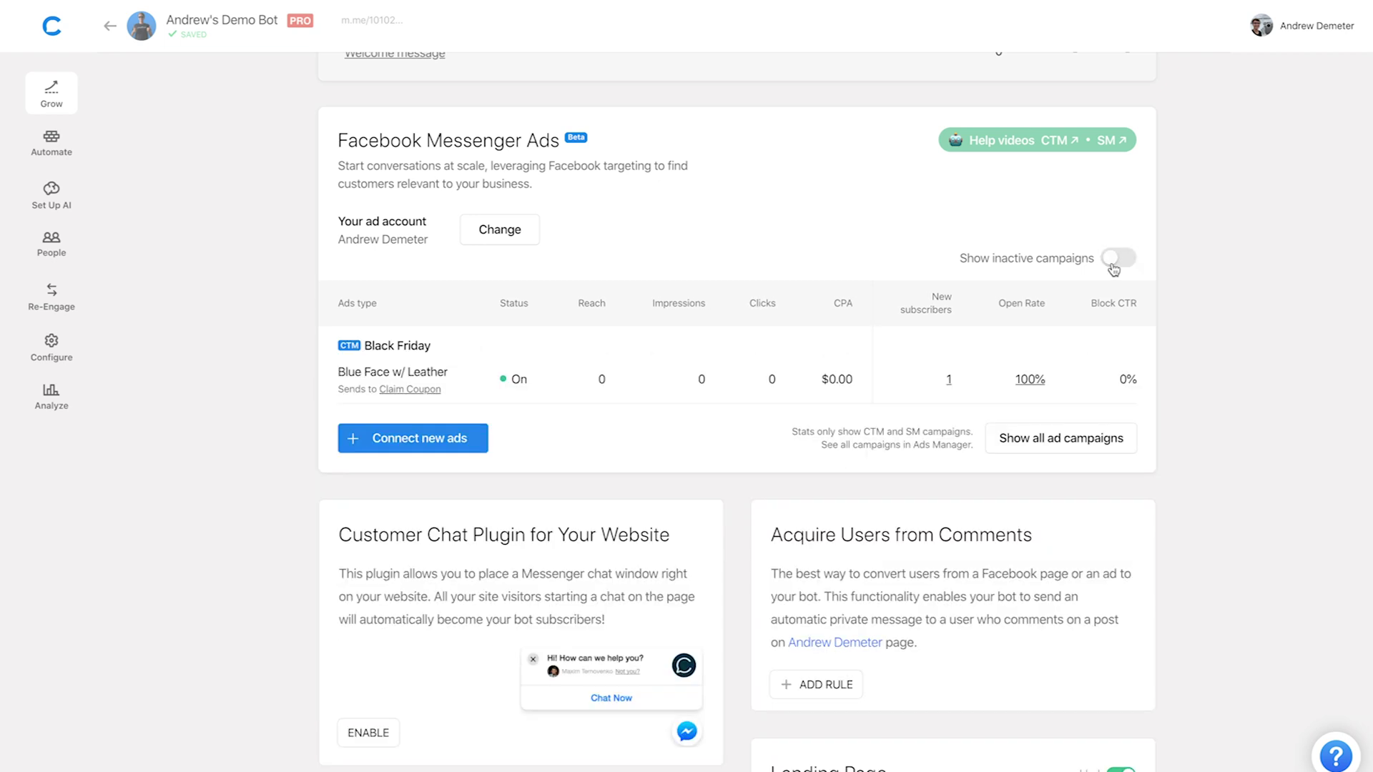
{"action": "left_click", "coordinate": [1114, 266]}
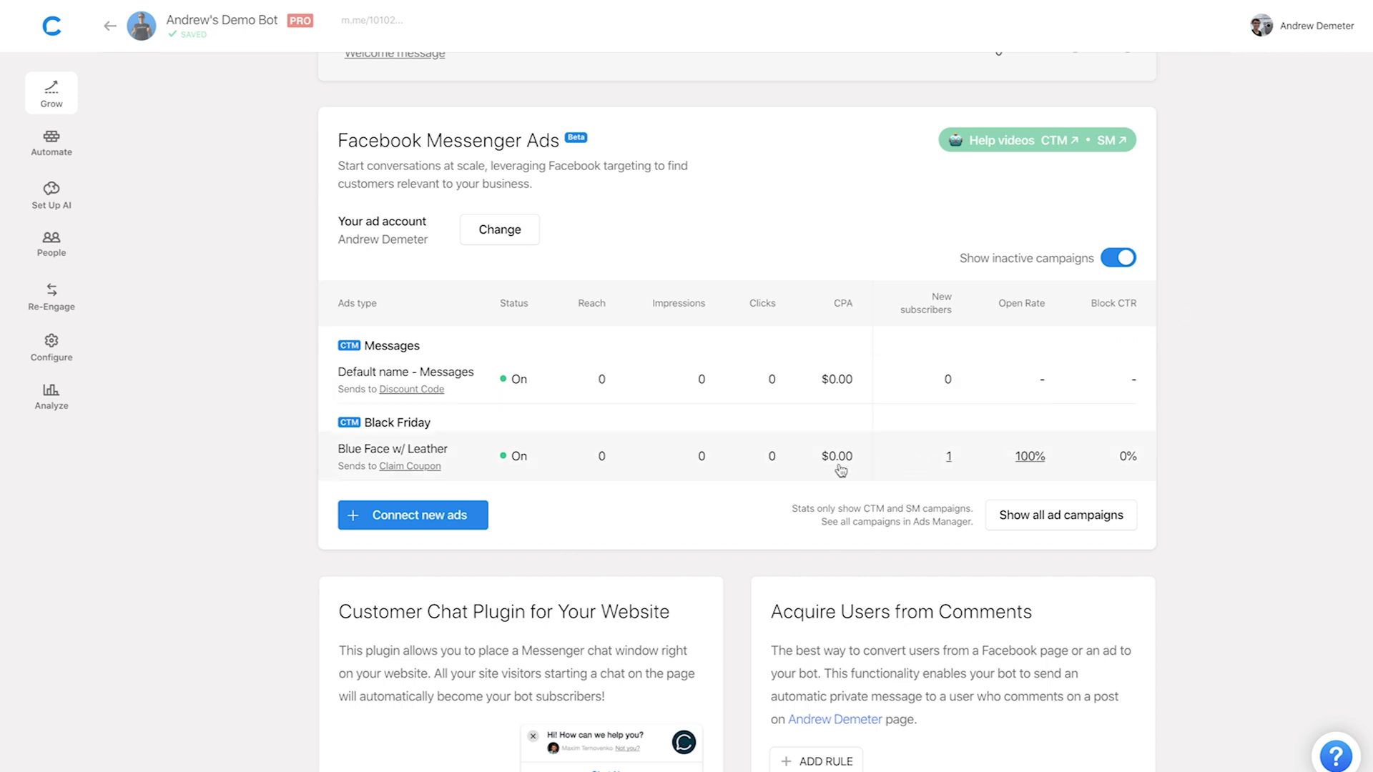
{"action": "left_click", "coordinate": [951, 461]}
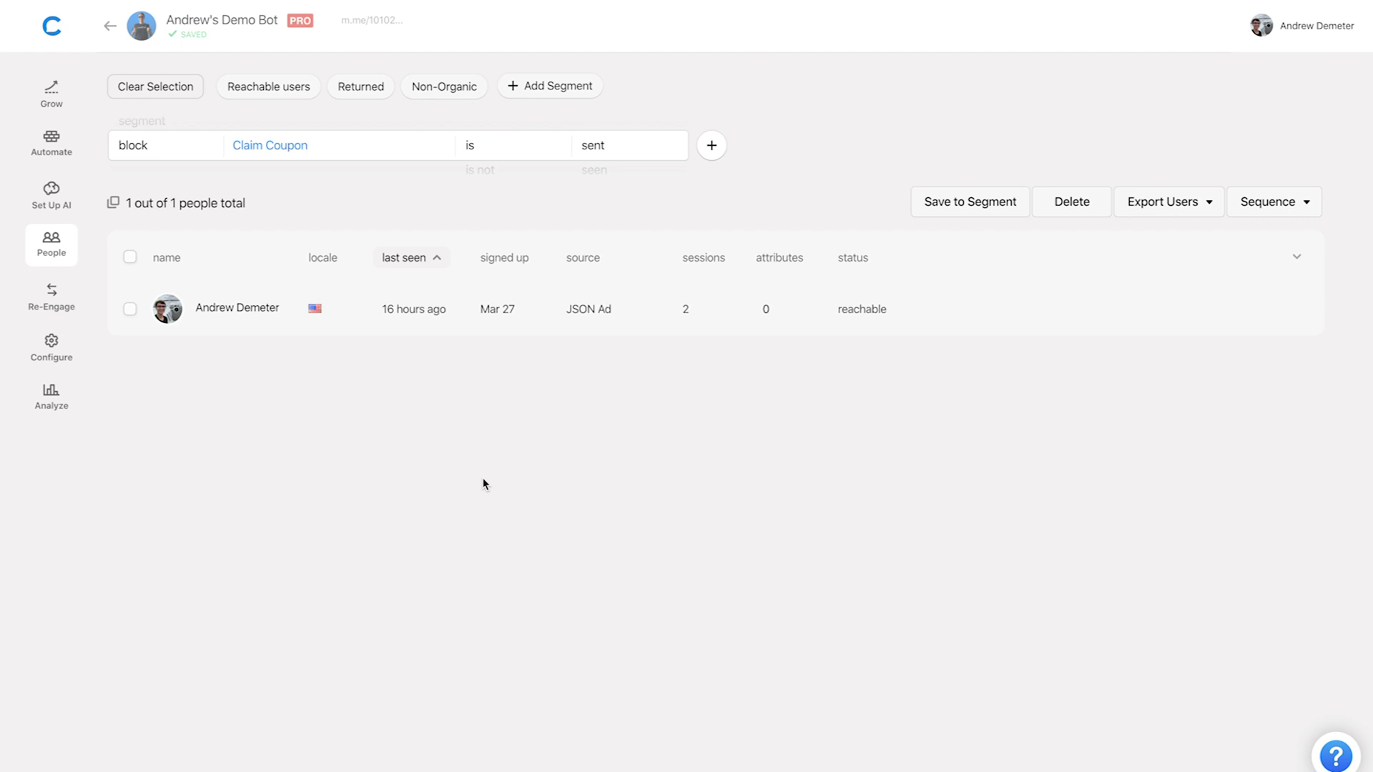
{"action": "left_click", "coordinate": [50, 93]}
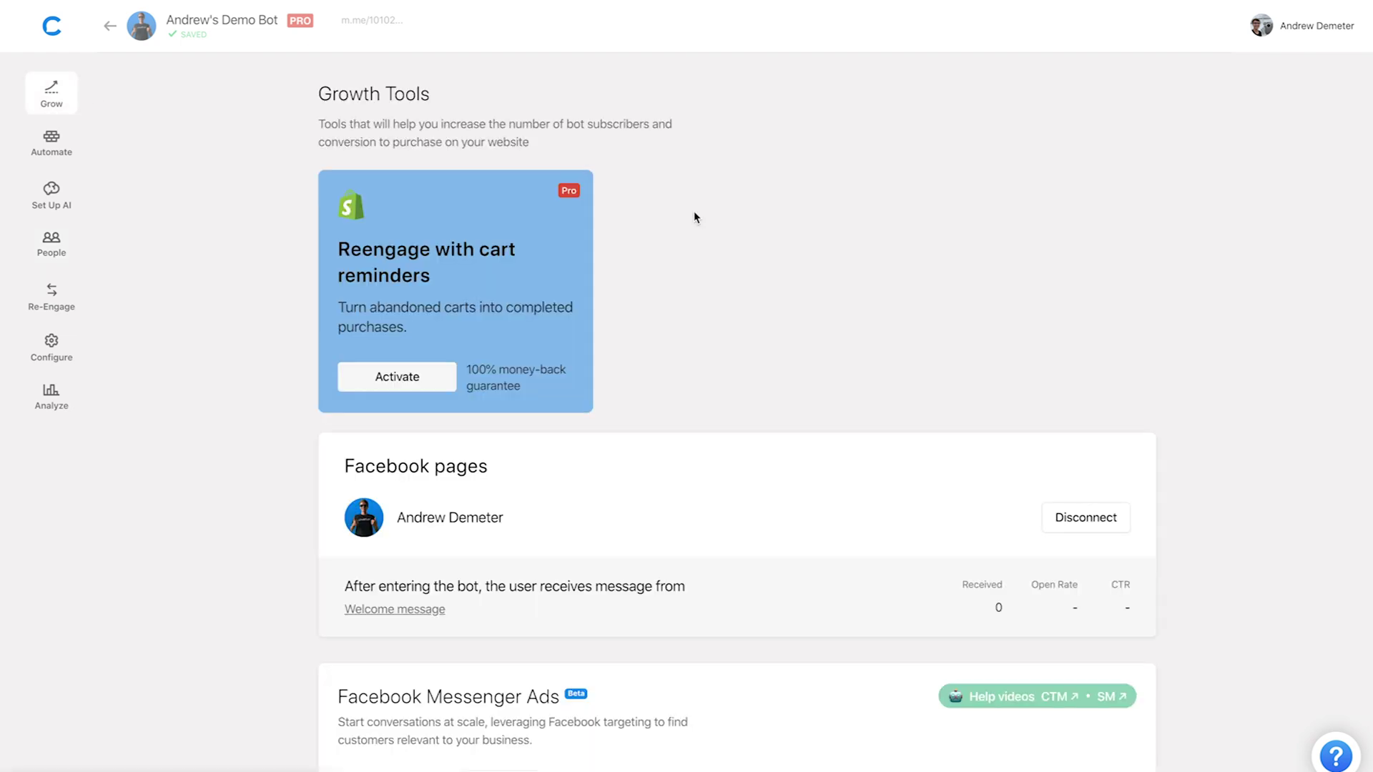
{"action": "scroll", "coordinate": [1252, 504], "scroll_direction": "down", "scroll_amount": 7}
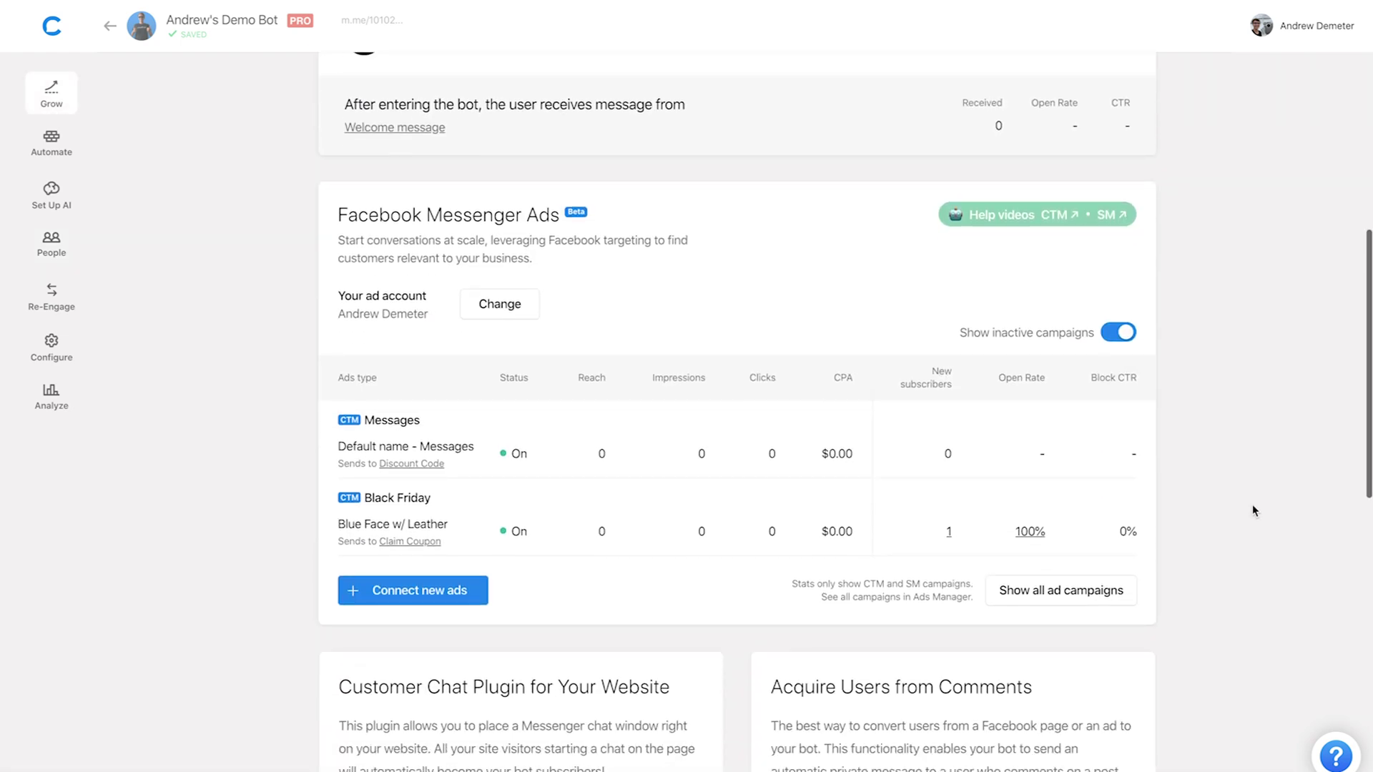